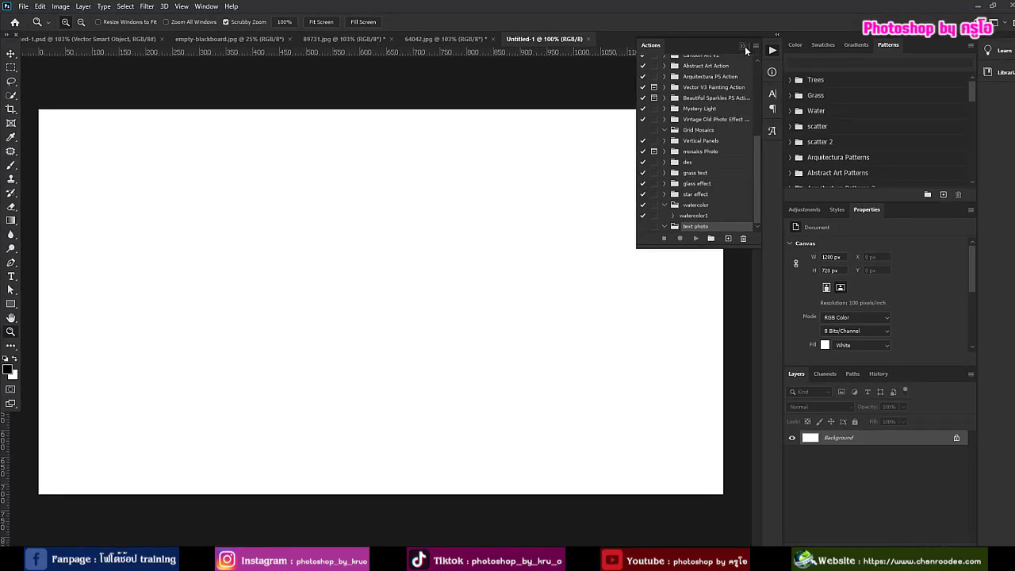
- Load the Chalk.atn action set into the Actions list
{"action": "left_click", "coordinate": [744, 45]}
{"action": "left_click", "coordinate": [204, 8]}
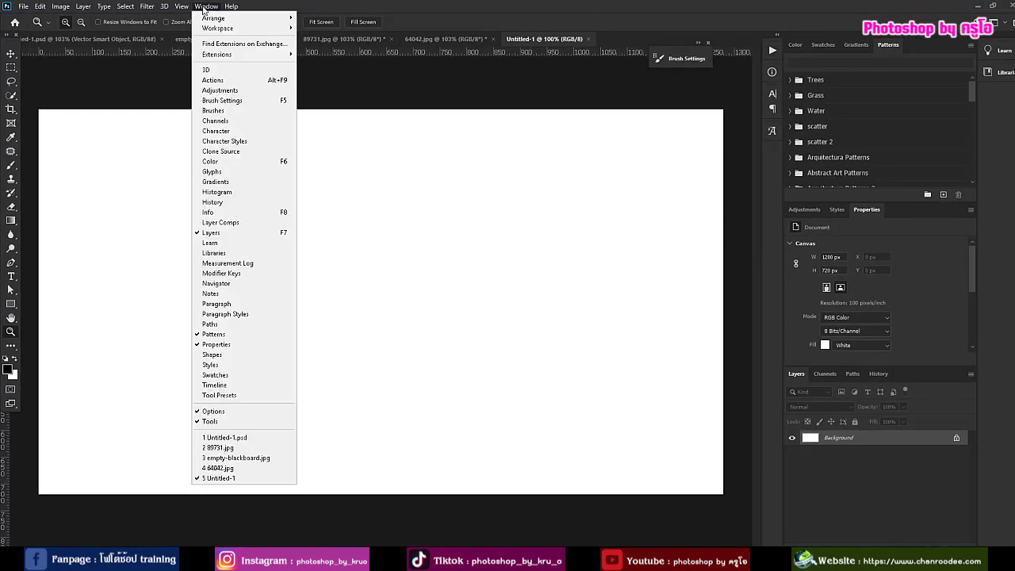
{"action": "left_click", "coordinate": [230, 78]}
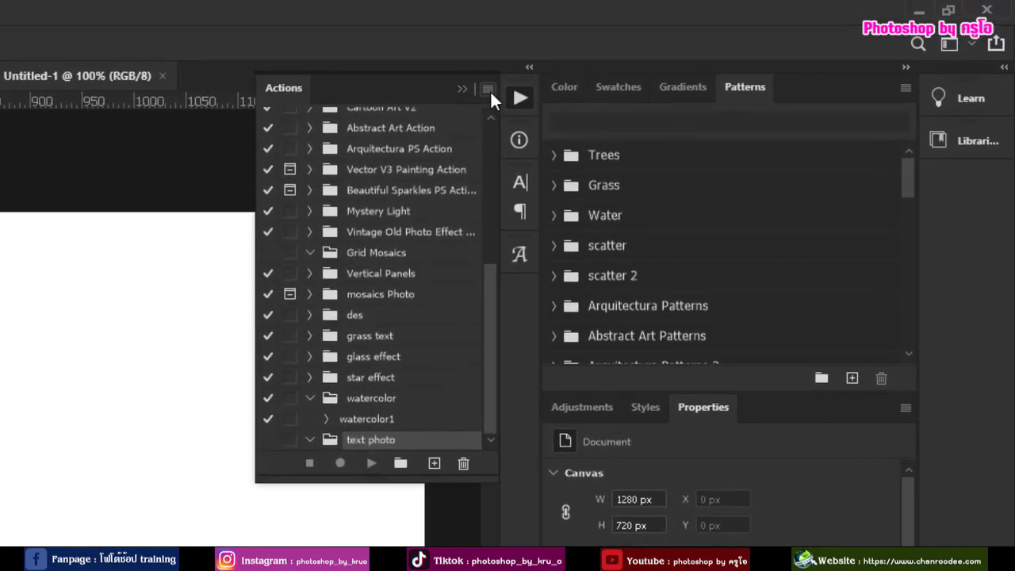
{"action": "left_click", "coordinate": [638, 64]}
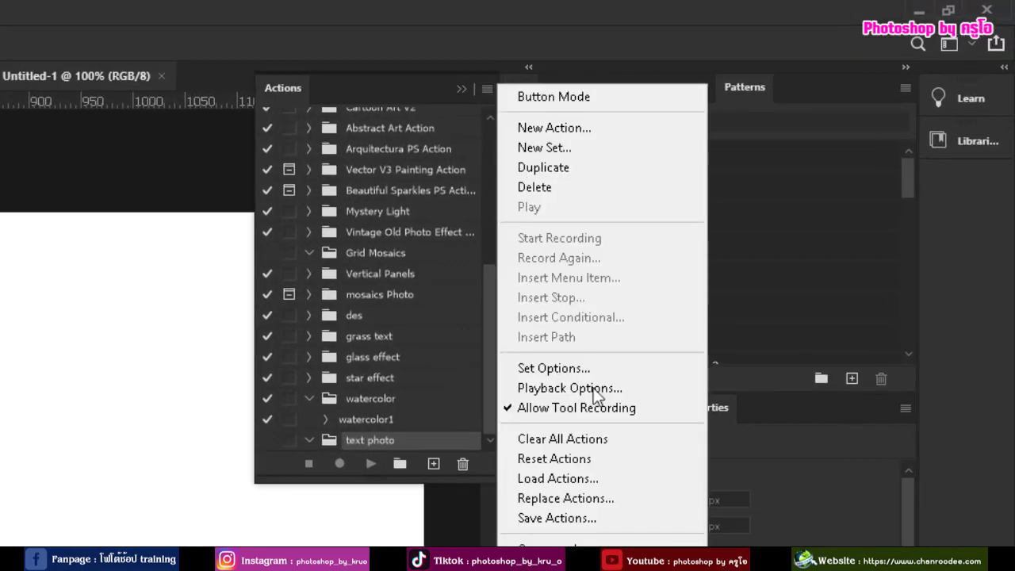
{"action": "left_click", "coordinate": [585, 476]}
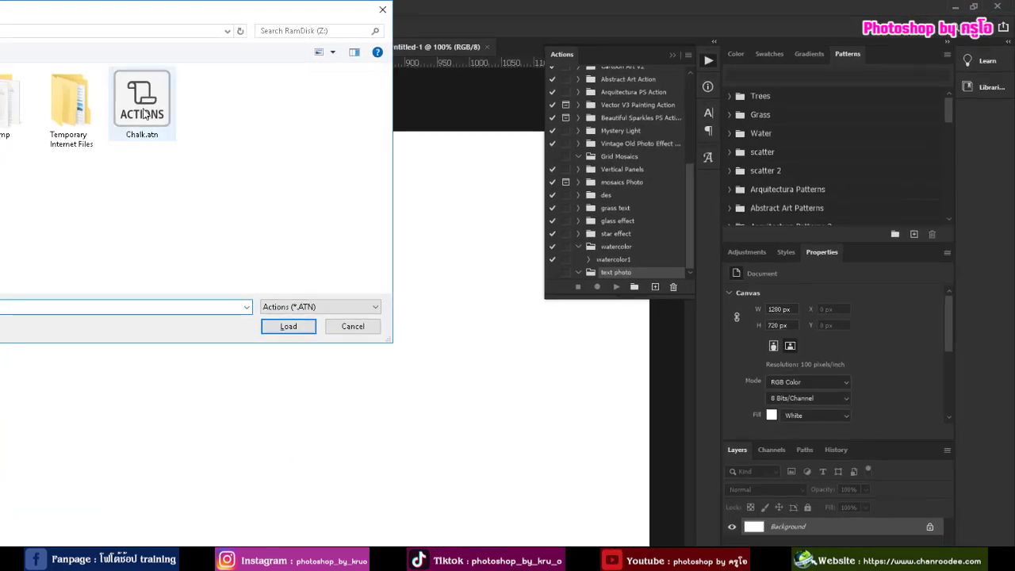
{"action": "left_click", "coordinate": [145, 113]}
{"action": "left_click", "coordinate": [290, 328]}
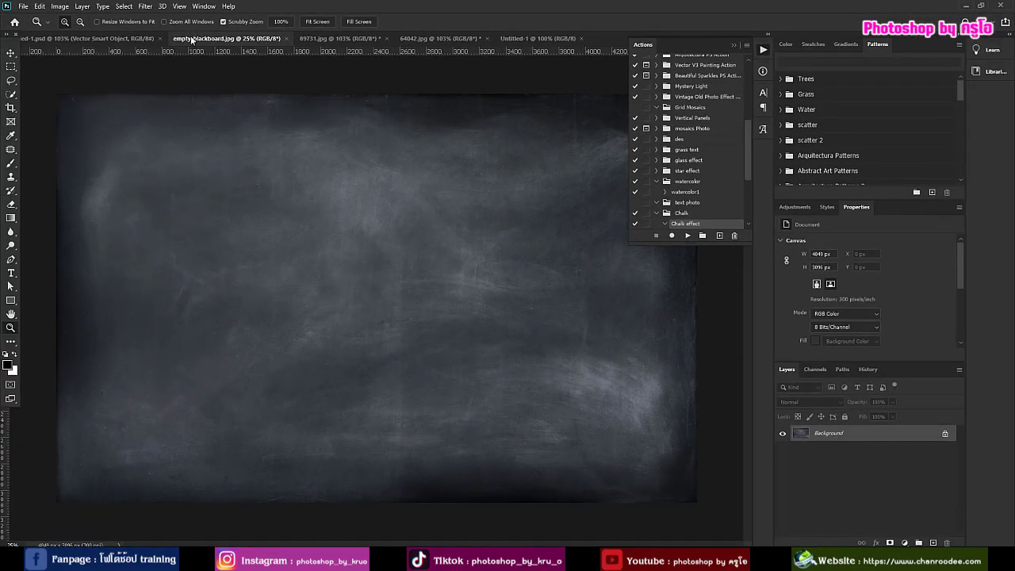
- Copy the empty-blackboard.jpg image into the Untitled-1 document as a new layer, then dock the blackboard window again
{"action": "left_click_drag", "start_coordinate": [193, 38], "coordinate": [382, 188]}
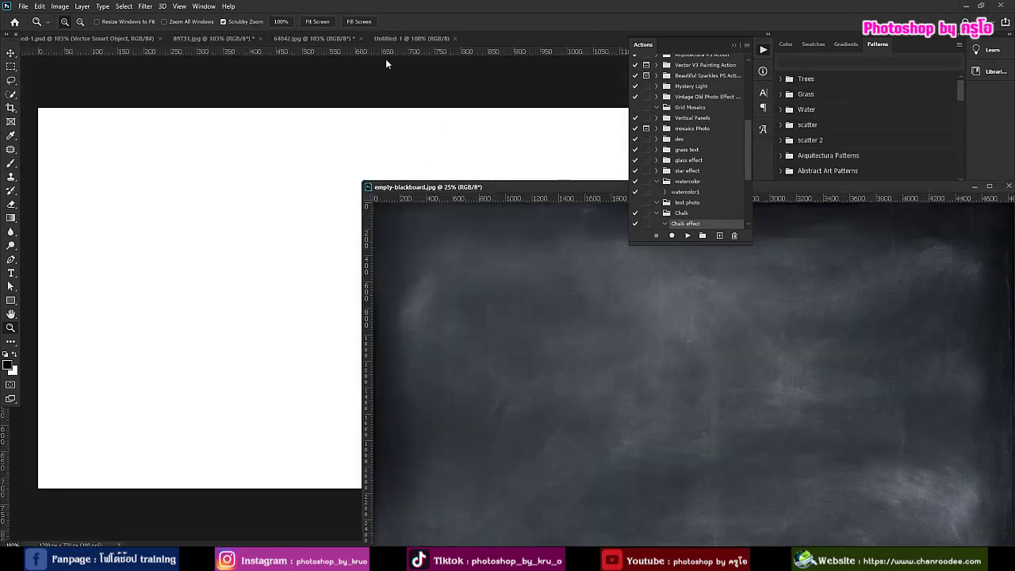
{"action": "left_click", "coordinate": [400, 40]}
{"action": "left_click", "coordinate": [427, 225]}
{"action": "key", "text": "v"}
{"action": "left_click_drag", "start_coordinate": [447, 295], "coordinate": [294, 288]}
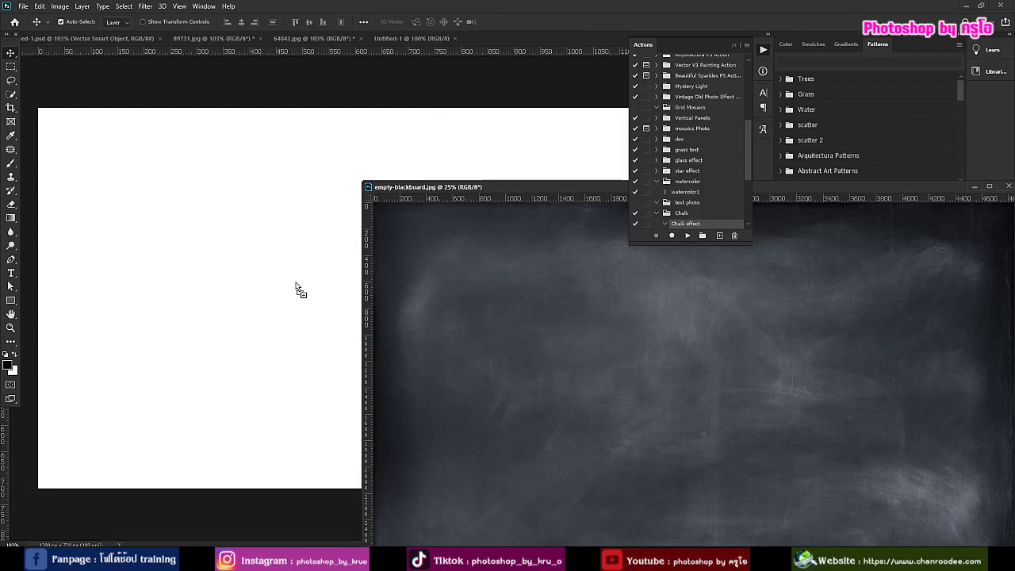
{"action": "left_click_drag", "start_coordinate": [458, 187], "coordinate": [162, 187]}
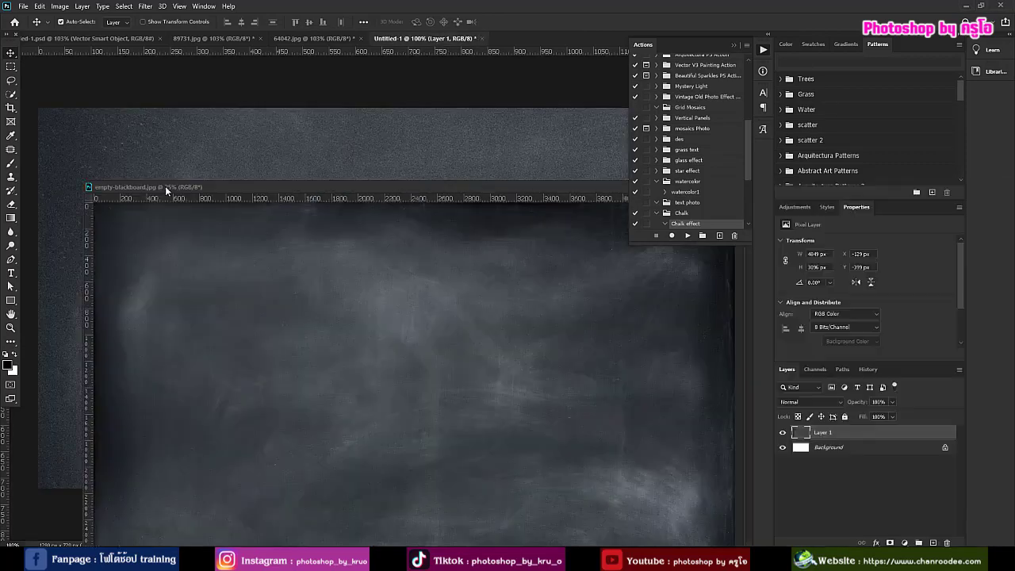
{"action": "left_click_drag", "start_coordinate": [576, 187], "coordinate": [583, 42]}
{"action": "left_click", "coordinate": [413, 40]}
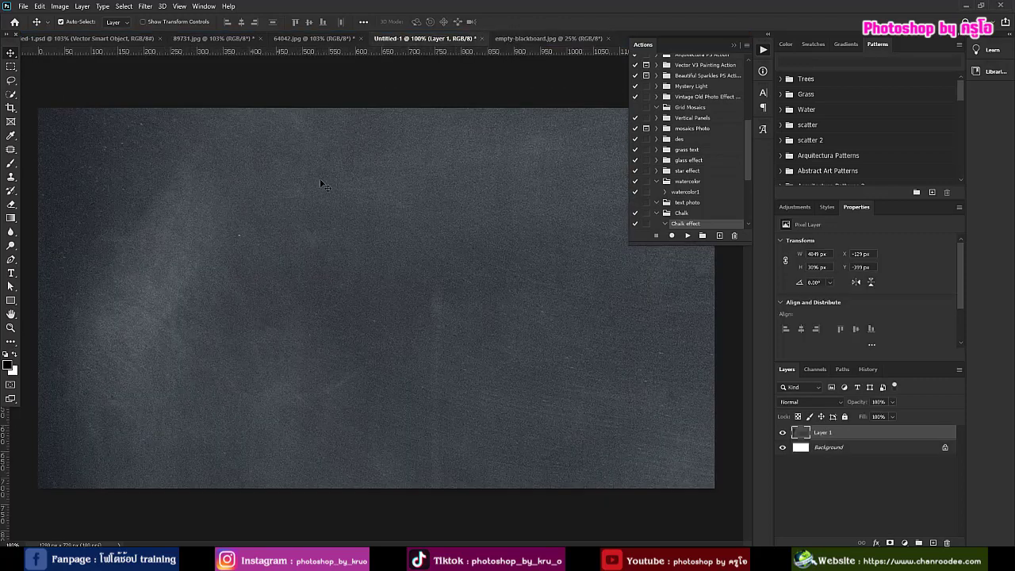
- Scale the blackboard layer down to about 52% and position it so it covers the whole canvas
{"action": "left_click_drag", "start_coordinate": [319, 179], "coordinate": [333, 256]}
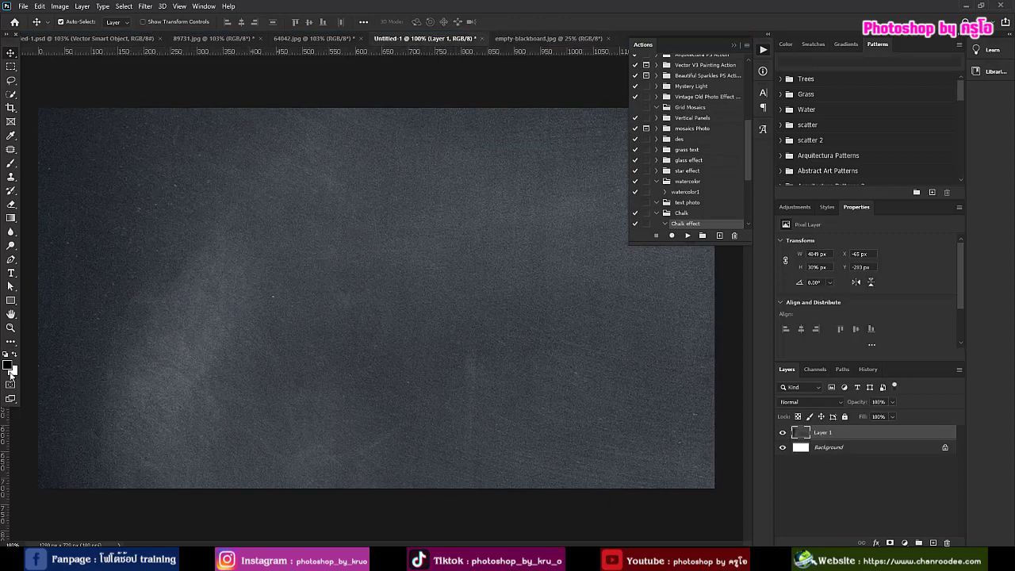
{"action": "left_click", "coordinate": [10, 328]}
{"action": "right_click", "coordinate": [219, 301]}
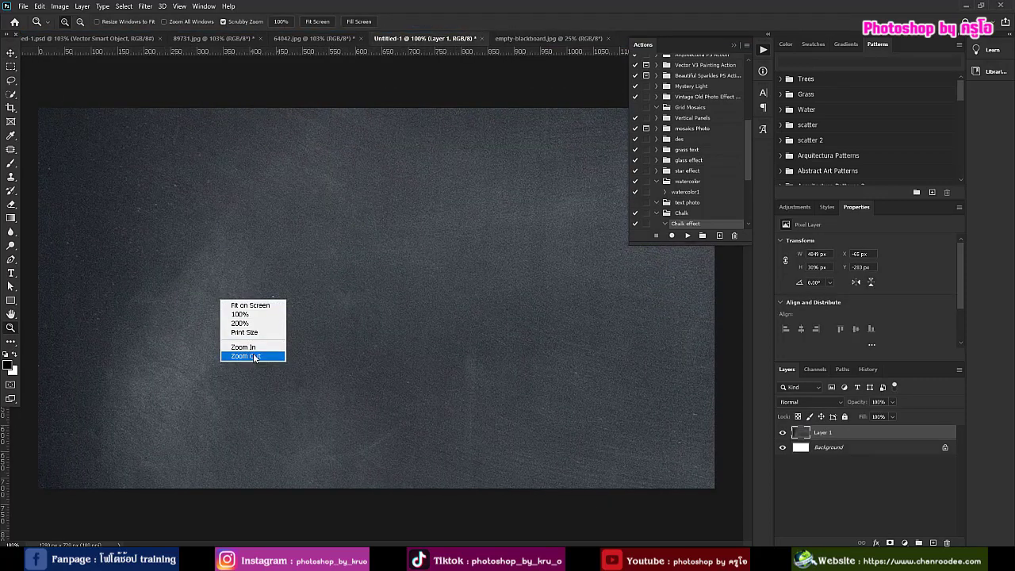
{"action": "left_click", "coordinate": [255, 356]}
{"action": "key", "text": "v"}
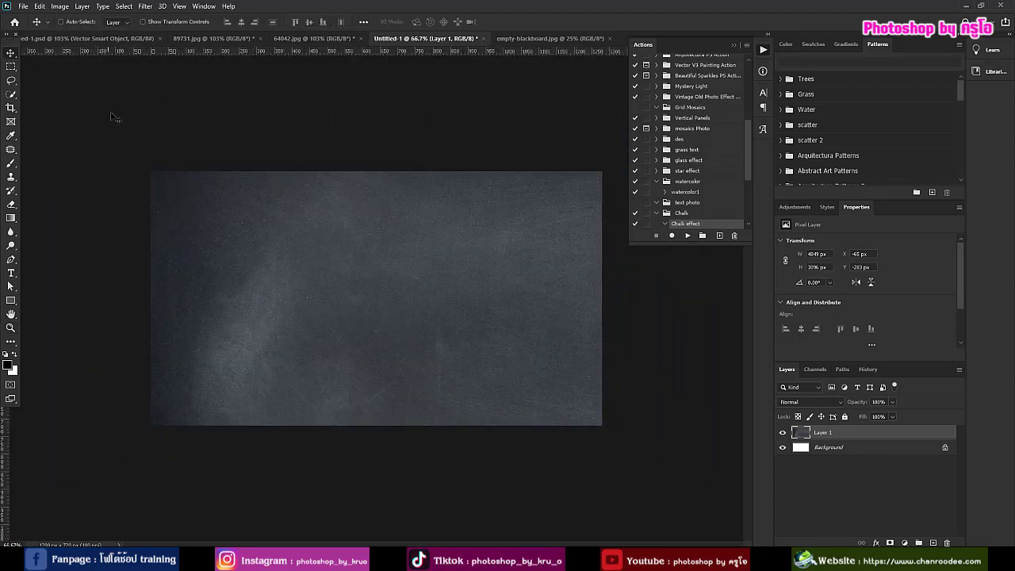
{"action": "key", "text": "ctrl+t"}
{"action": "left_click_drag", "start_coordinate": [126, 71], "coordinate": [585, 364]}
{"action": "left_click_drag", "start_coordinate": [679, 448], "coordinate": [166, 207]}
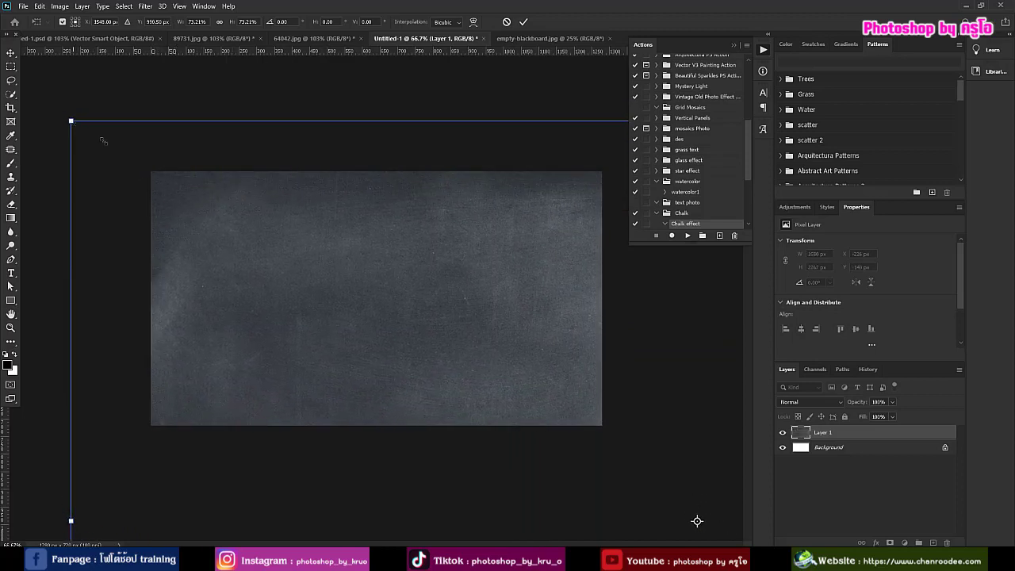
{"action": "left_click_drag", "start_coordinate": [101, 141], "coordinate": [198, 198]}
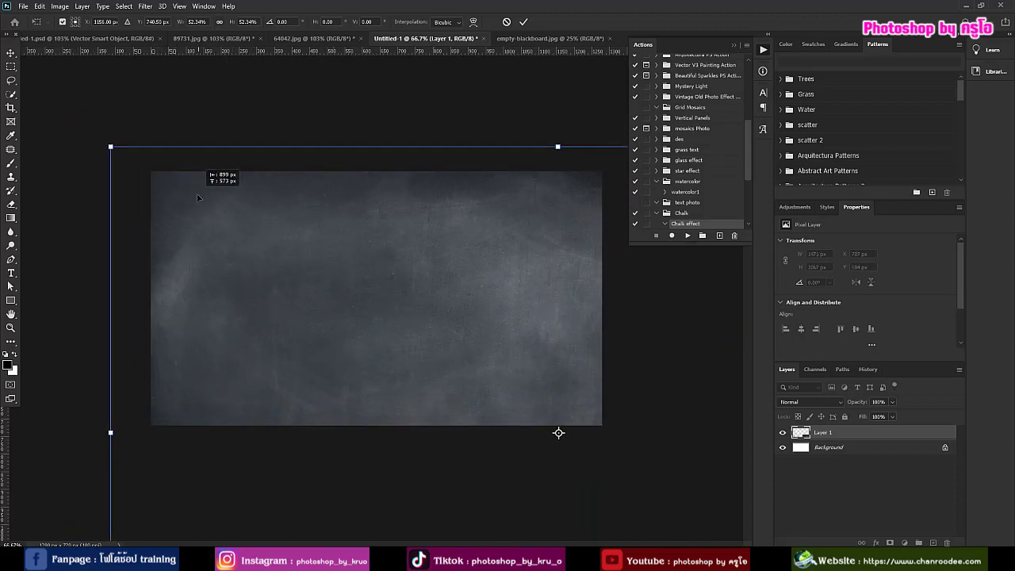
{"action": "left_click", "coordinate": [523, 22]}
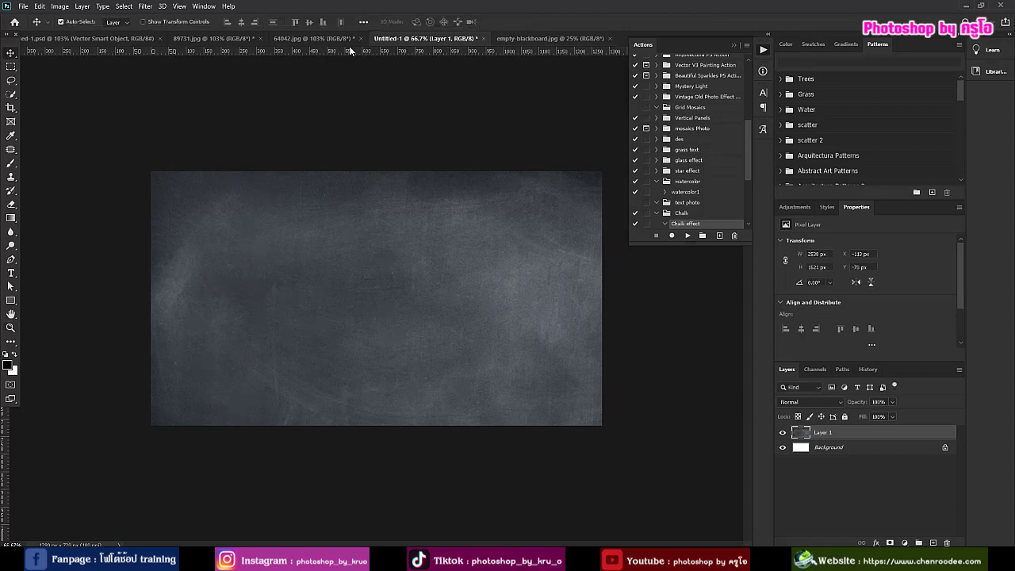
- Float the 64042.jpg portrait in its own window and check its image size
{"action": "left_click", "coordinate": [310, 38]}
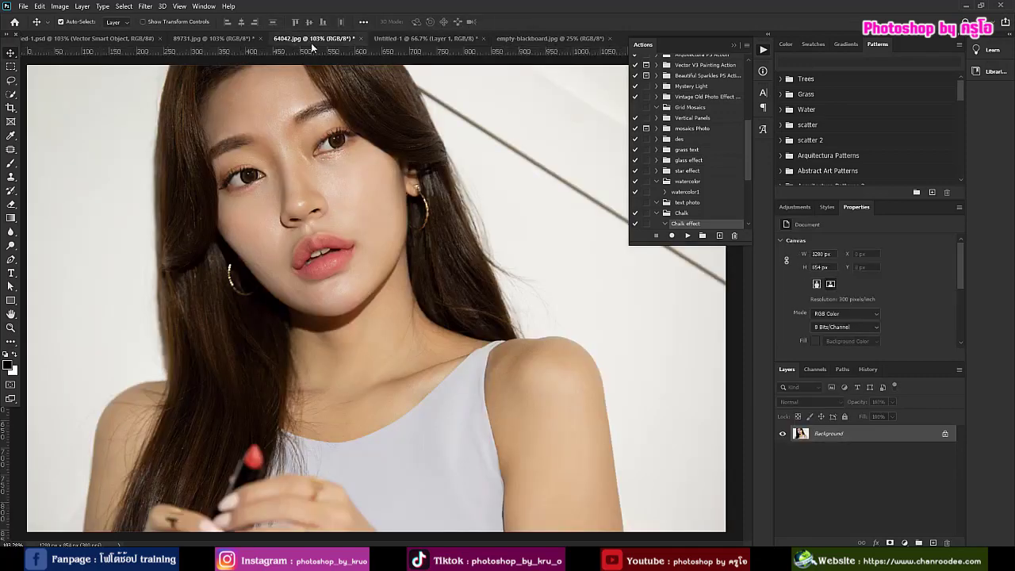
{"action": "left_click_drag", "start_coordinate": [311, 38], "coordinate": [313, 142]}
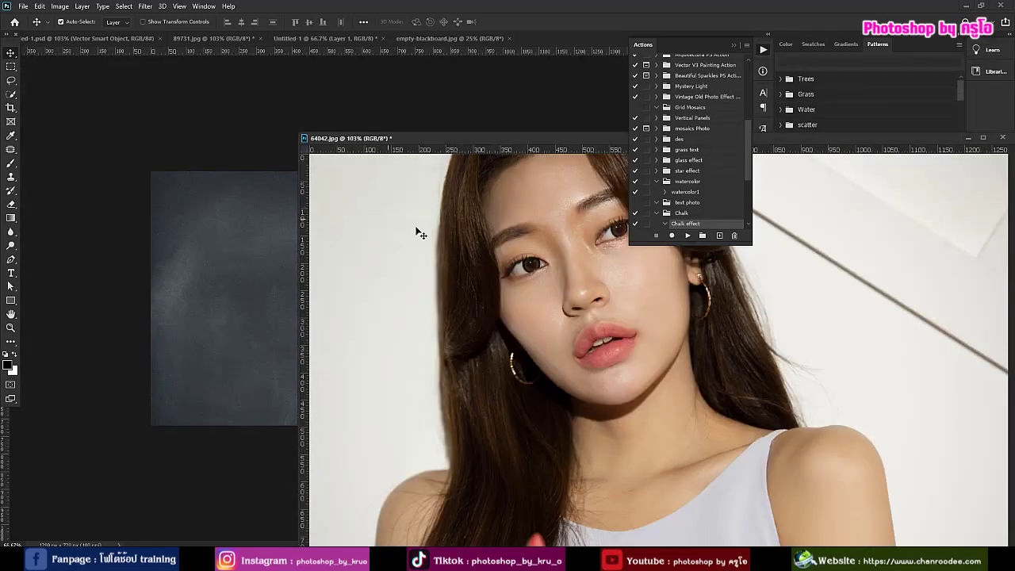
{"action": "left_click", "coordinate": [59, 6]}
{"action": "left_click", "coordinate": [75, 81]}
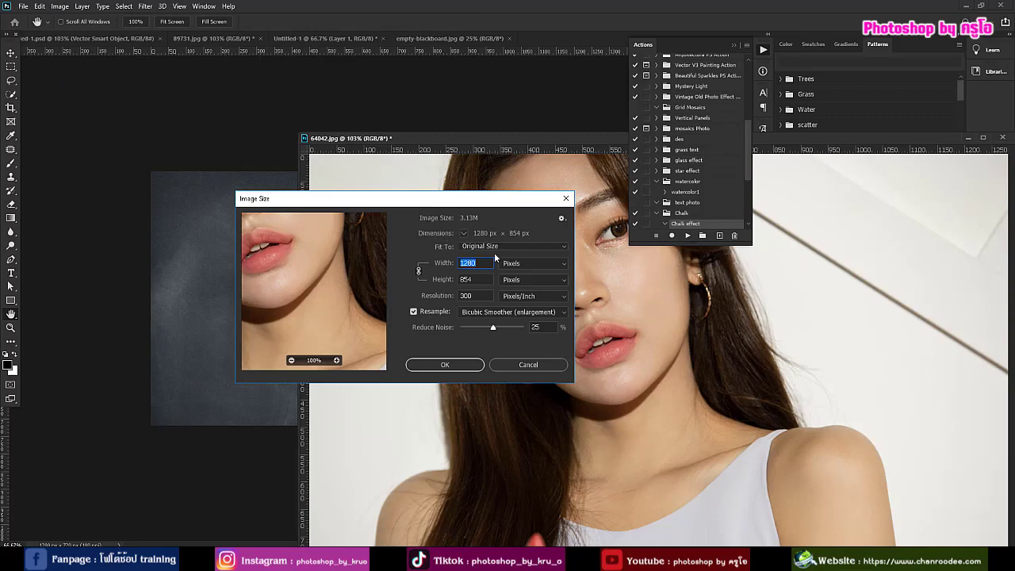
{"action": "left_click", "coordinate": [464, 366]}
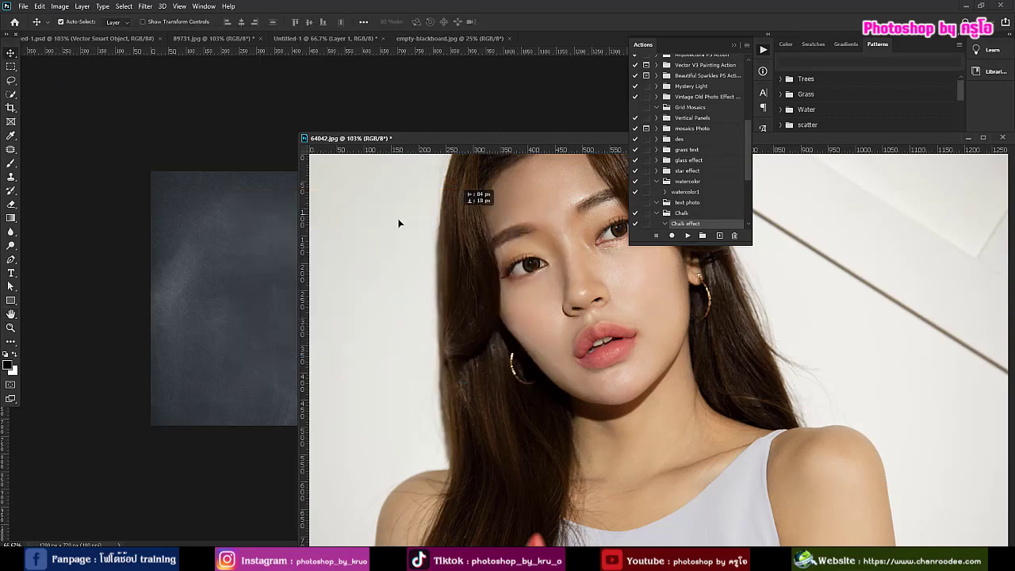
- Copy the portrait into Untitled-1 above the blackboard layer, aligned at X 0, Y 0 px, and close 64042.jpg
{"action": "left_click_drag", "start_coordinate": [258, 252], "coordinate": [260, 250]}
{"action": "left_click_drag", "start_coordinate": [444, 137], "coordinate": [149, 145]}
{"action": "left_click_drag", "start_coordinate": [589, 145], "coordinate": [454, 194]}
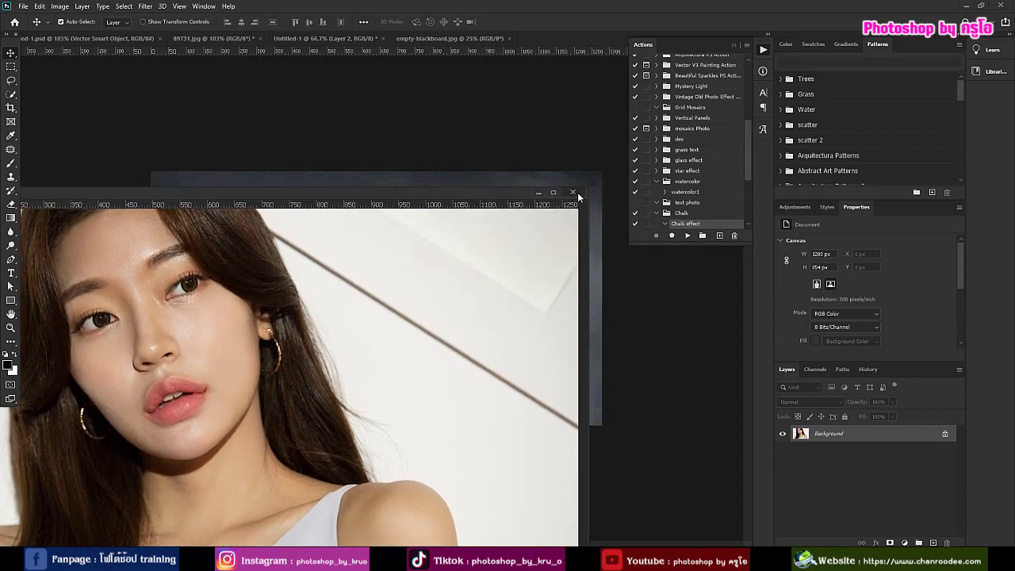
{"action": "left_click", "coordinate": [579, 193]}
{"action": "left_click", "coordinate": [521, 209]}
{"action": "left_click_drag", "start_coordinate": [376, 337], "coordinate": [338, 268]}
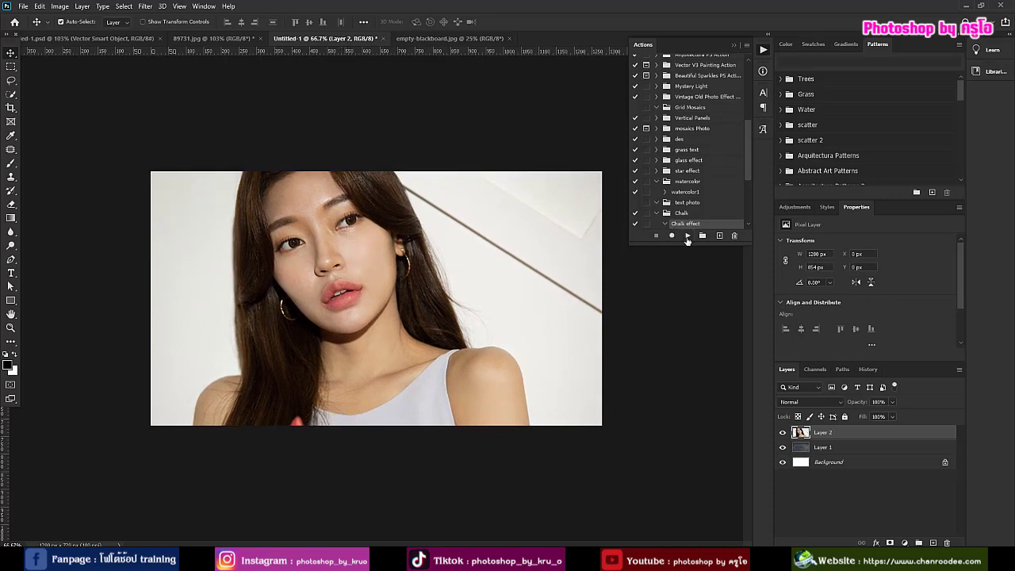
- Play the Chalk effect action on the portrait layer, continuing past the unavailable Select command
{"action": "left_click", "coordinate": [687, 238]}
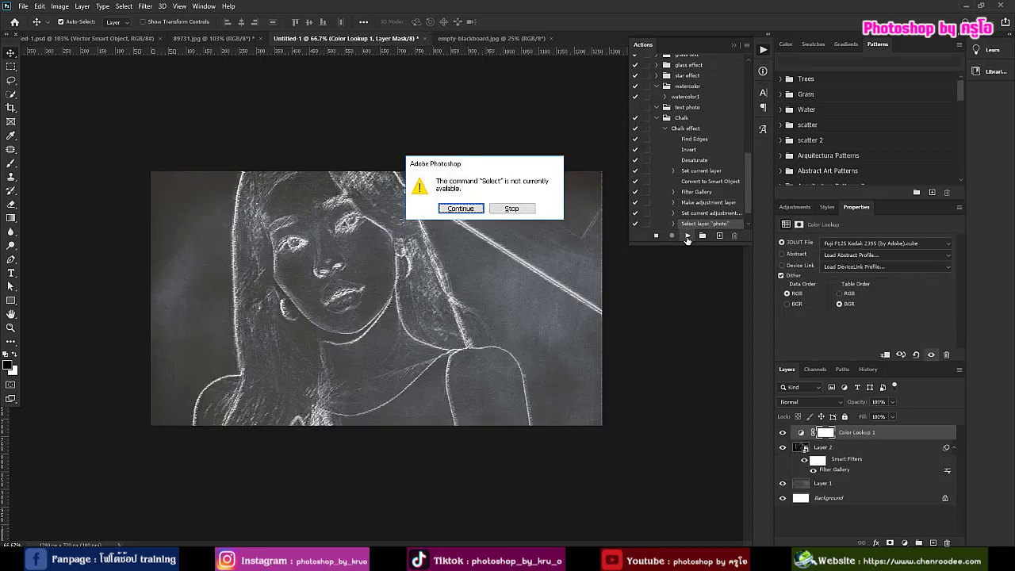
{"action": "left_click", "coordinate": [464, 207]}
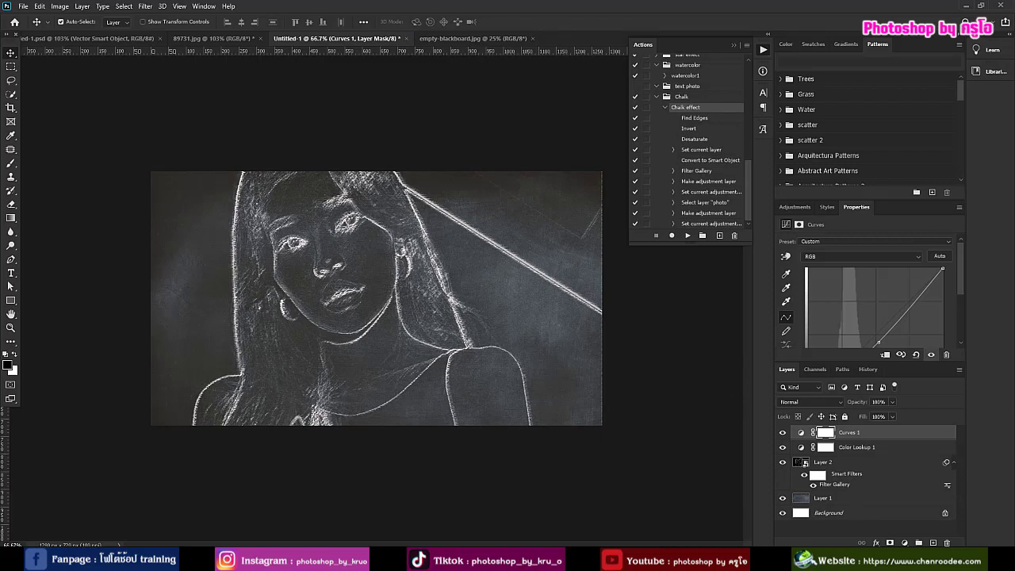
- Try several Fuji and Kodak 3D LUTs on the Color Lookup 1 layer and settle on Kodak 5218 Kodak 2395 (by Adobe).cube
{"action": "left_click", "coordinate": [853, 448]}
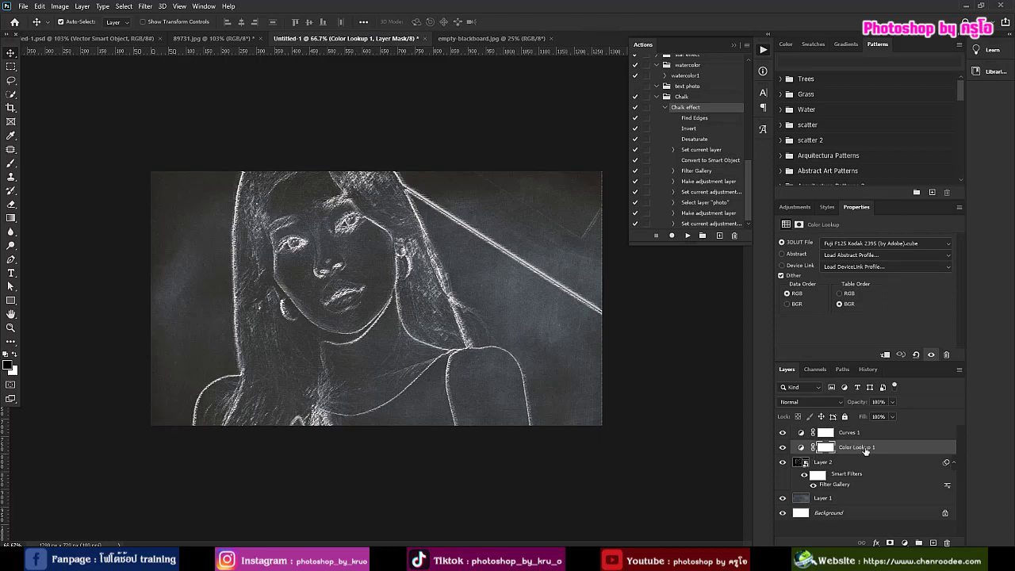
{"action": "left_click", "coordinate": [800, 448]}
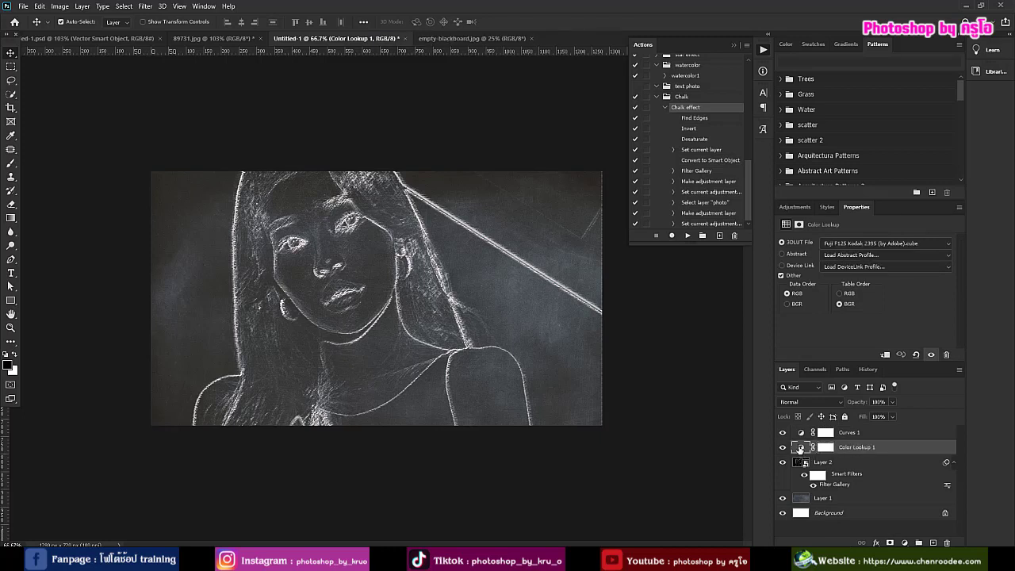
{"action": "left_click", "coordinate": [872, 246]}
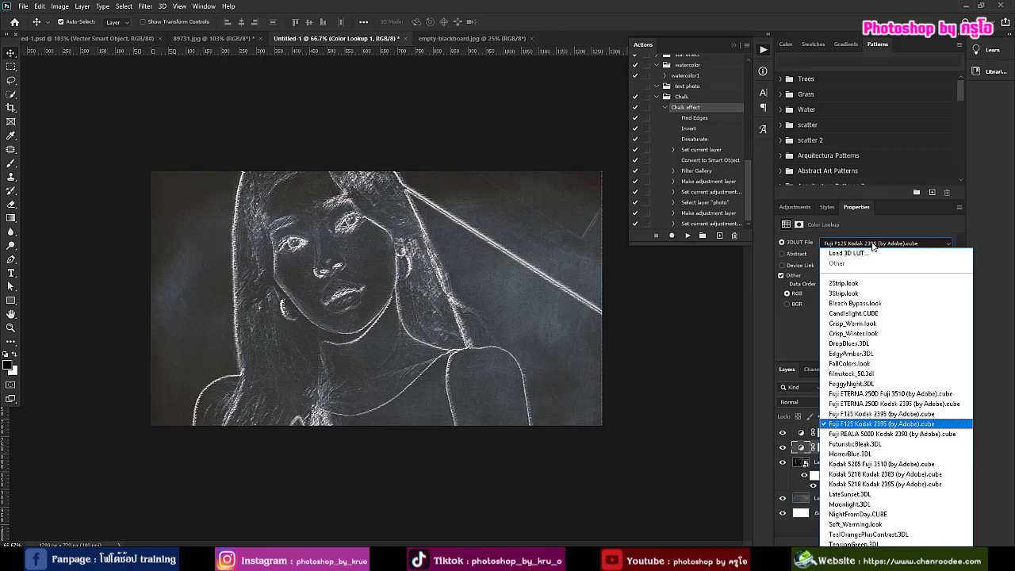
{"action": "left_click", "coordinate": [843, 391]}
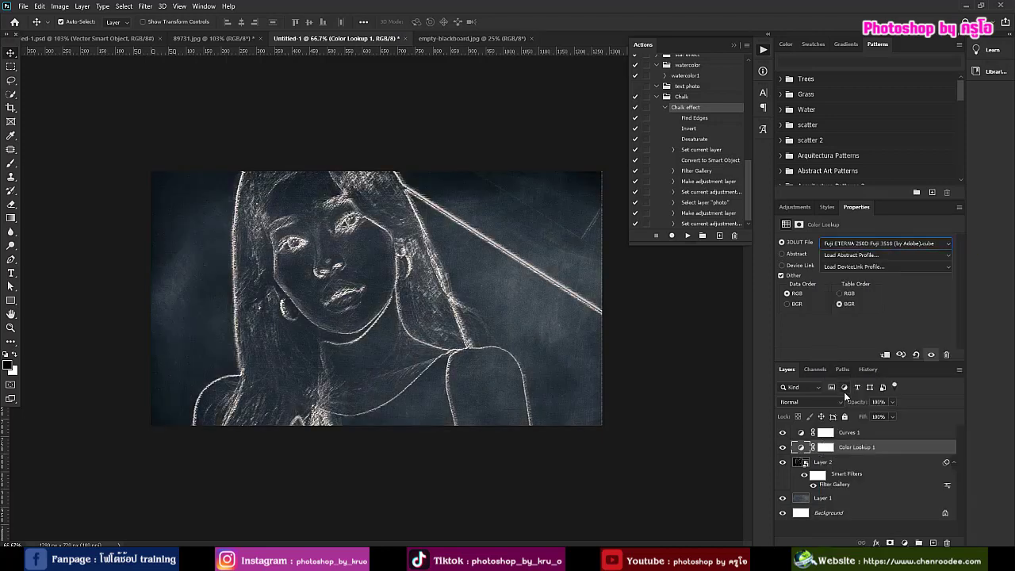
{"action": "left_click", "coordinate": [845, 245]}
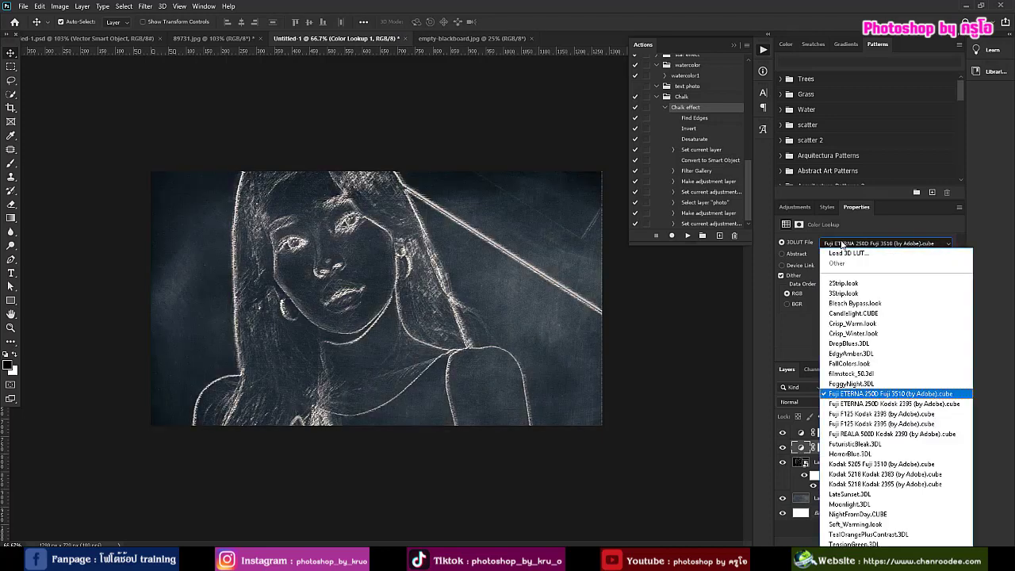
{"action": "left_click", "coordinate": [840, 402]}
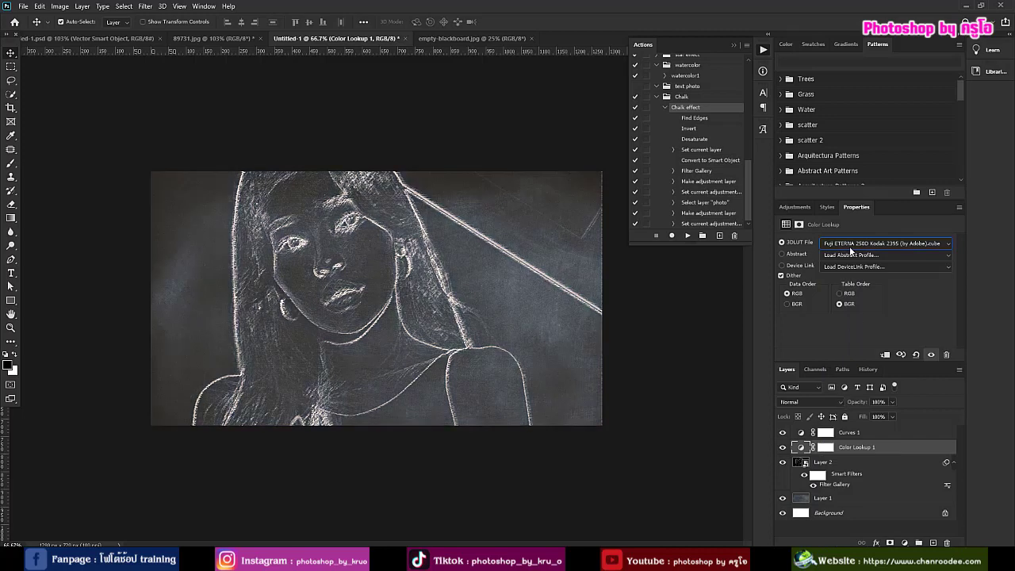
{"action": "left_click", "coordinate": [848, 244]}
{"action": "left_click", "coordinate": [847, 414]}
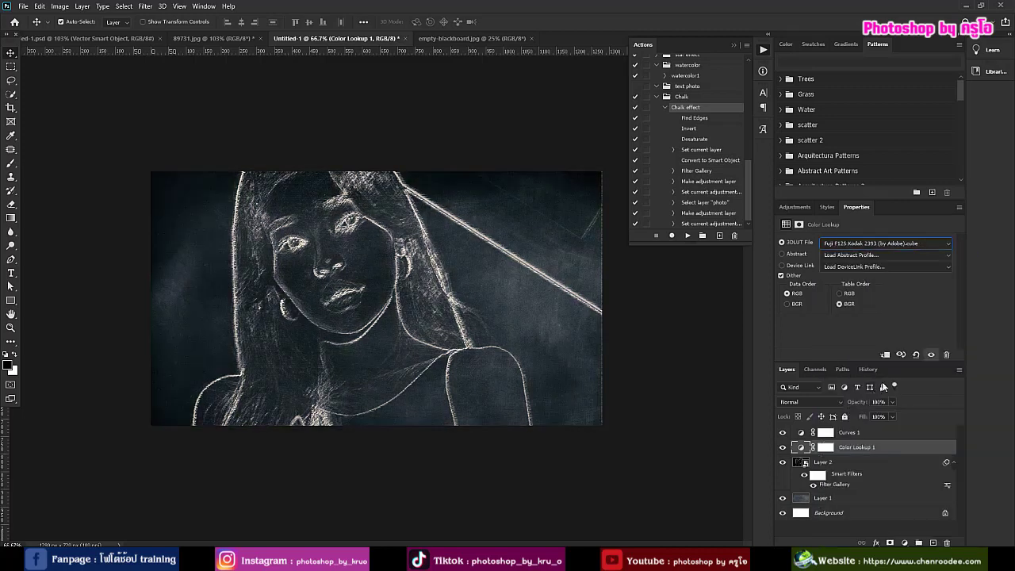
{"action": "left_click", "coordinate": [847, 244]}
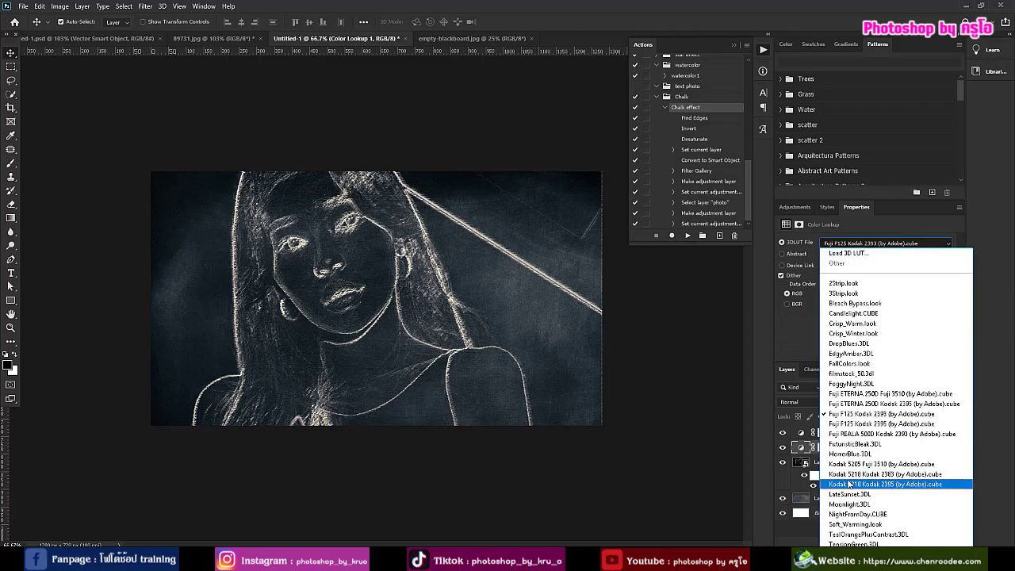
{"action": "left_click", "coordinate": [848, 476]}
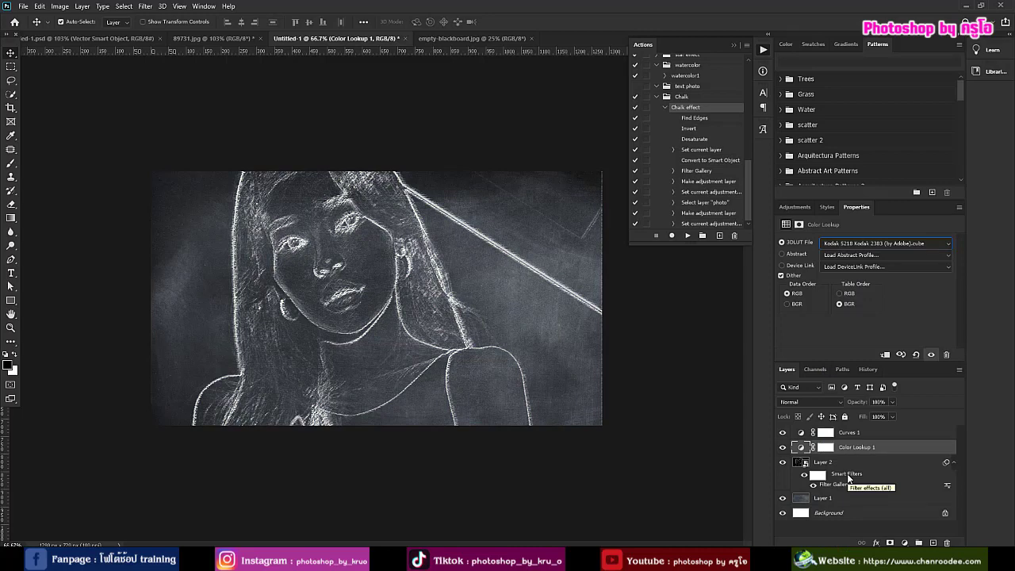
{"action": "left_click", "coordinate": [854, 241]}
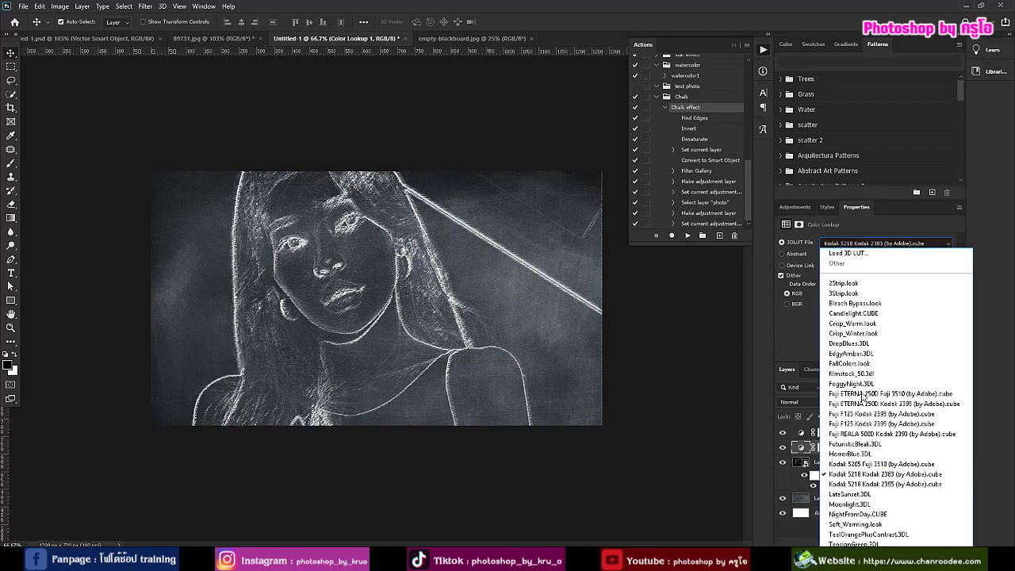
{"action": "left_click", "coordinate": [855, 482]}
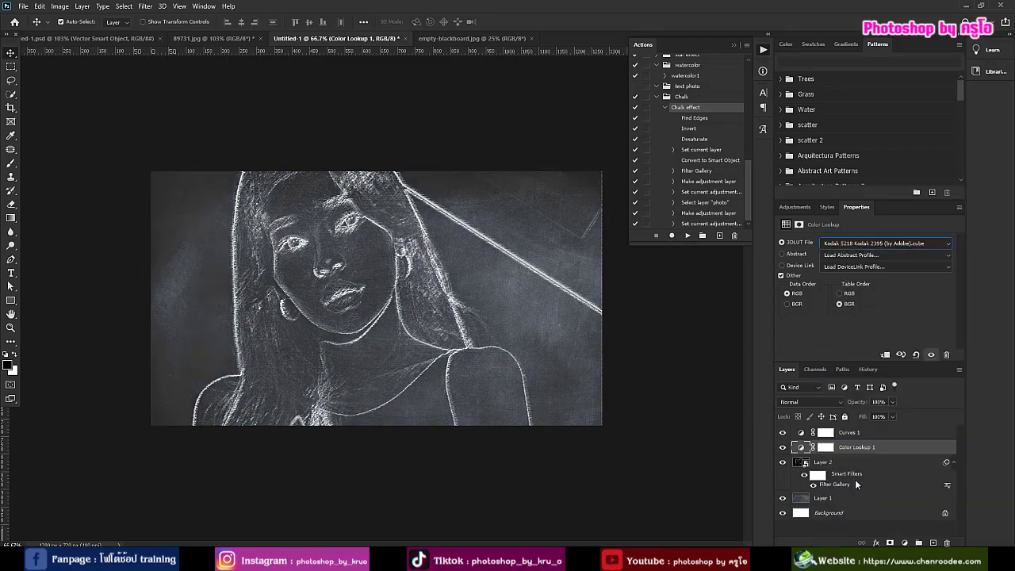
- Raise the midtone point of the Curves 1 adjustment to brighten the chalk drawing
{"action": "left_click", "coordinate": [802, 434]}
{"action": "scroll", "coordinate": [895, 346], "scroll_direction": "down", "scroll_amount": 3}
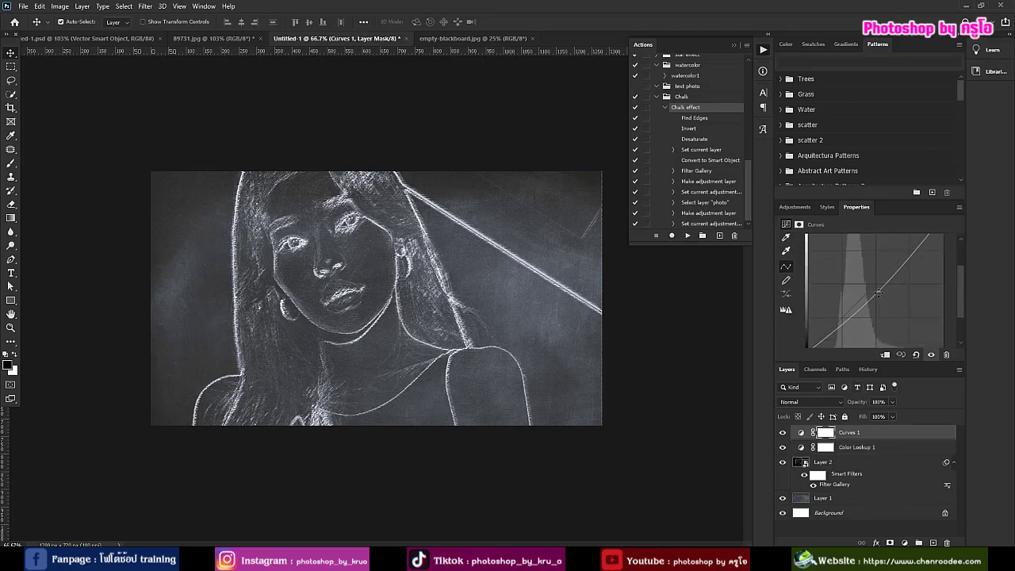
{"action": "mouse_move", "coordinate": [878, 293]}
{"action": "left_mouse_down"}
{"action": "mouse_move", "coordinate": [888, 296]}
{"action": "mouse_move", "coordinate": [880, 282]}
{"action": "left_mouse_up"}
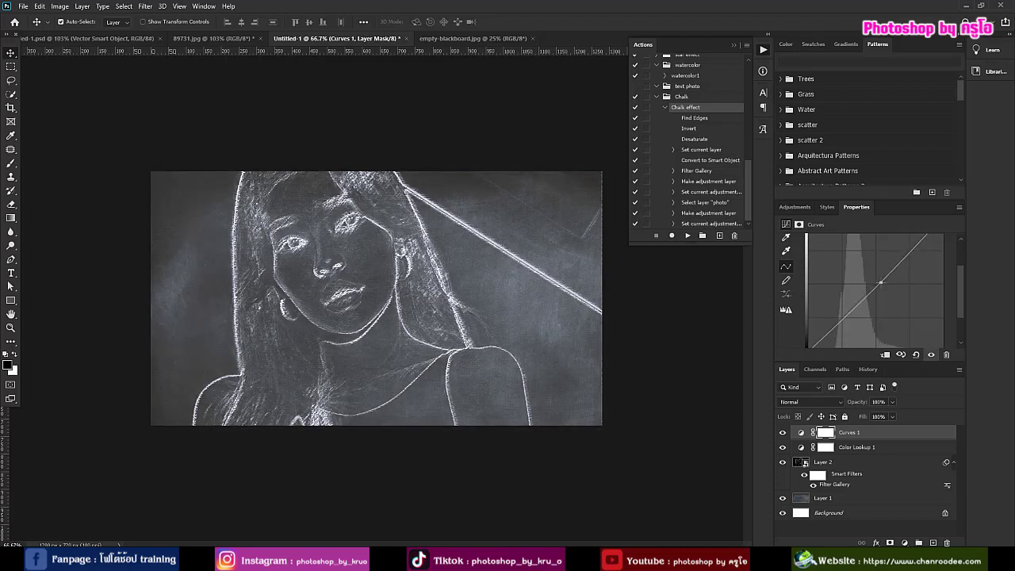
- Edit Layer 2's Rough Pastels smart filter, setting Stroke Length to 10 and Stroke Detail to 4
{"action": "left_click", "coordinate": [867, 473]}
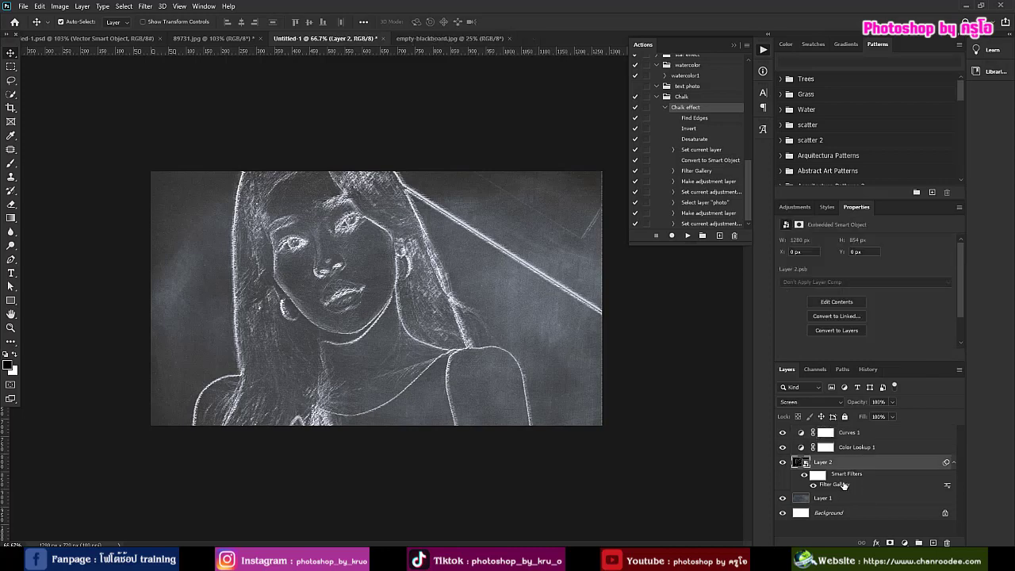
{"action": "double_click", "coordinate": [843, 484]}
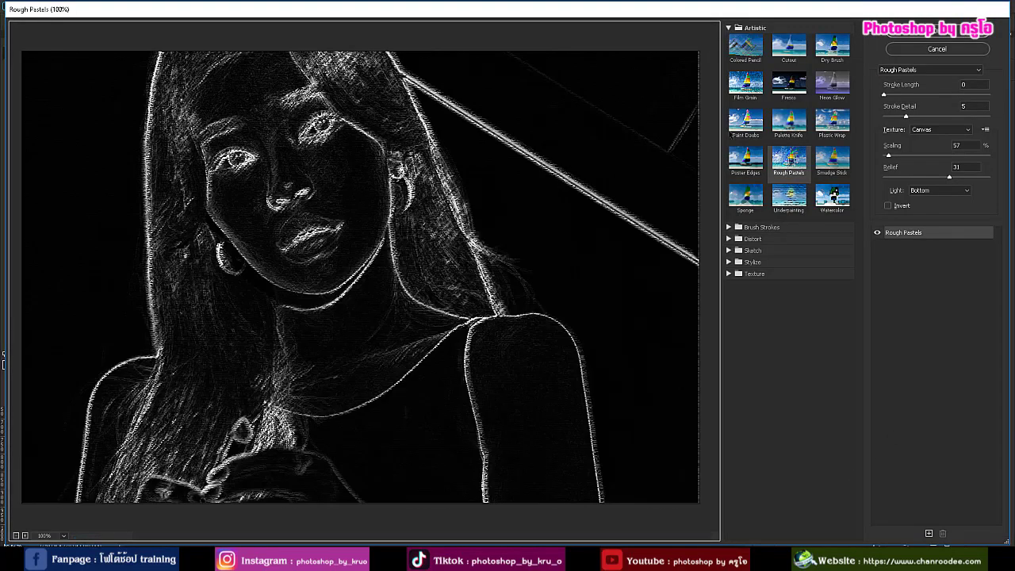
{"action": "left_click", "coordinate": [894, 95]}
{"action": "left_click", "coordinate": [910, 95]}
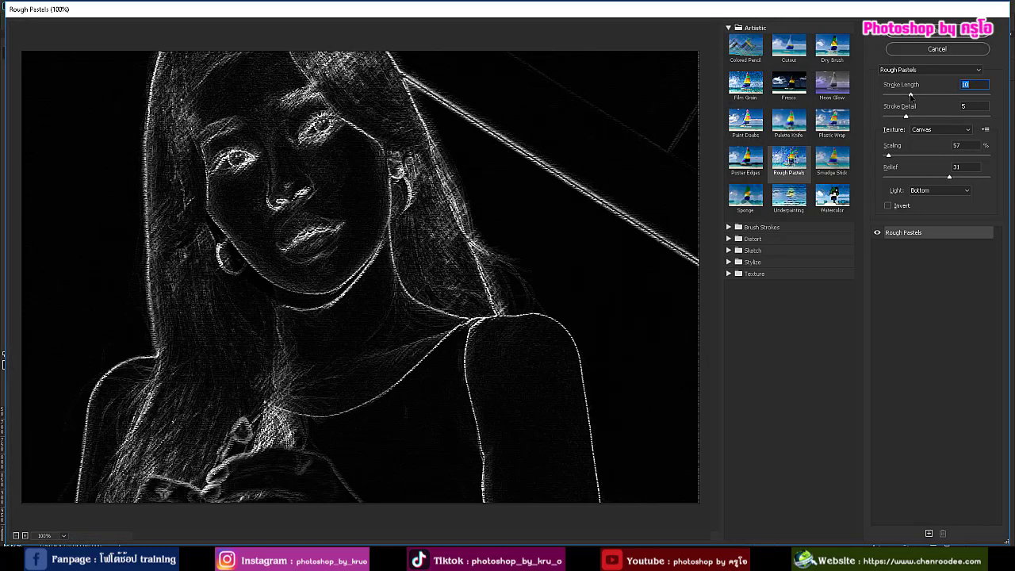
{"action": "left_click", "coordinate": [922, 117]}
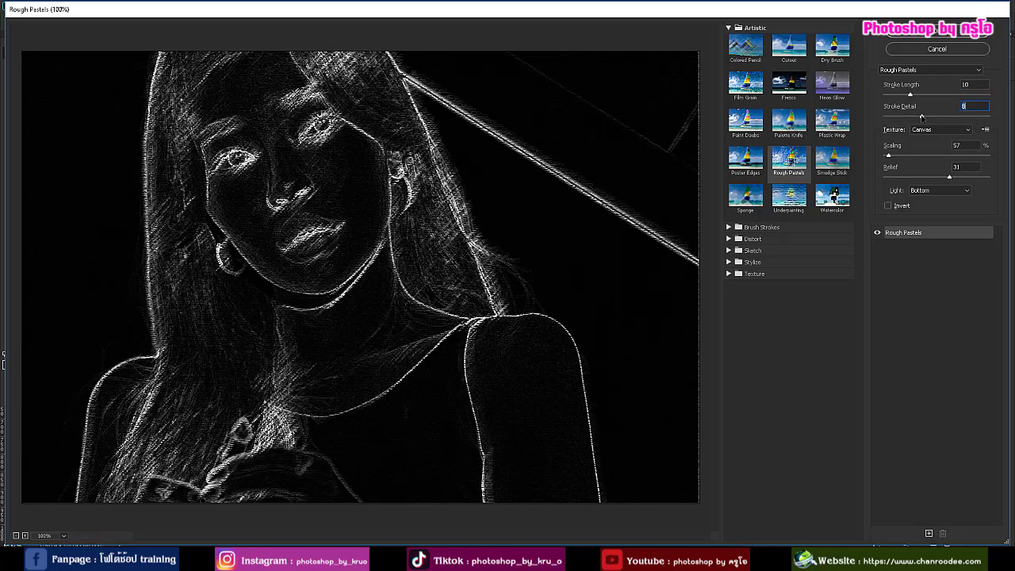
{"action": "left_click", "coordinate": [901, 116]}
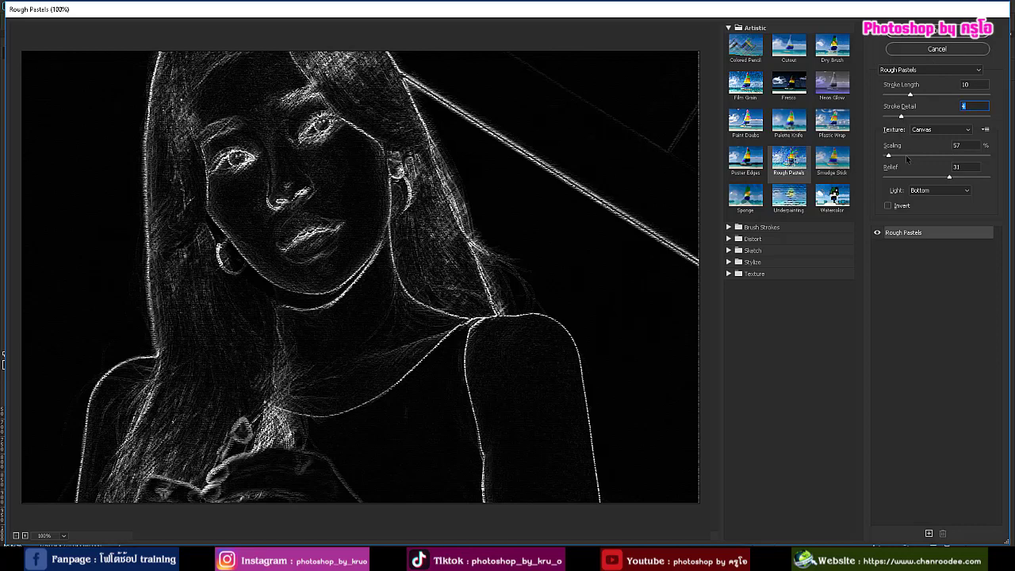
{"action": "left_click", "coordinate": [937, 32]}
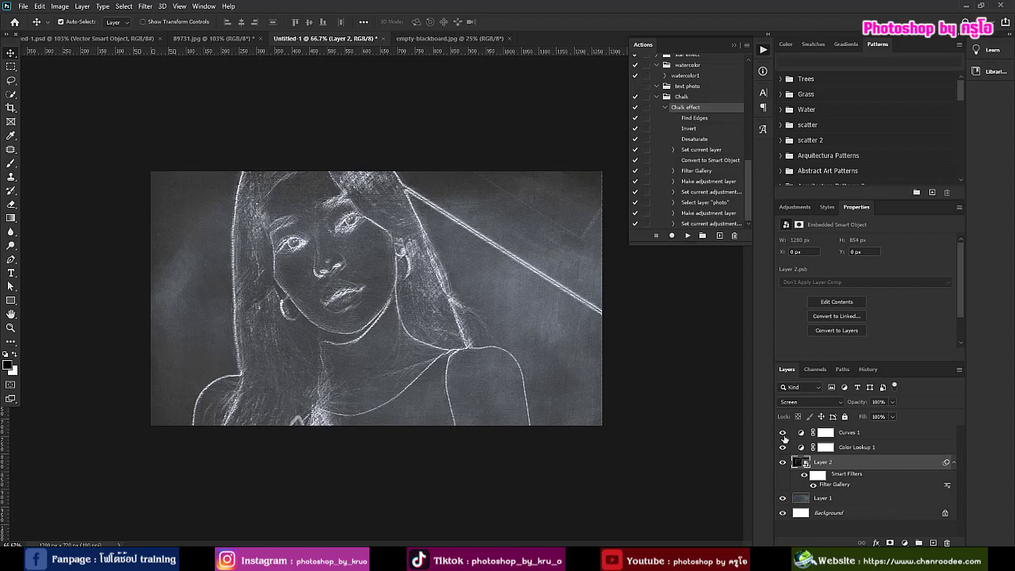
- Delete the Curves 1, Color Lookup 1 and Layer 2 layers together, keeping the blackboard layer
{"action": "left_click", "coordinate": [886, 435]}
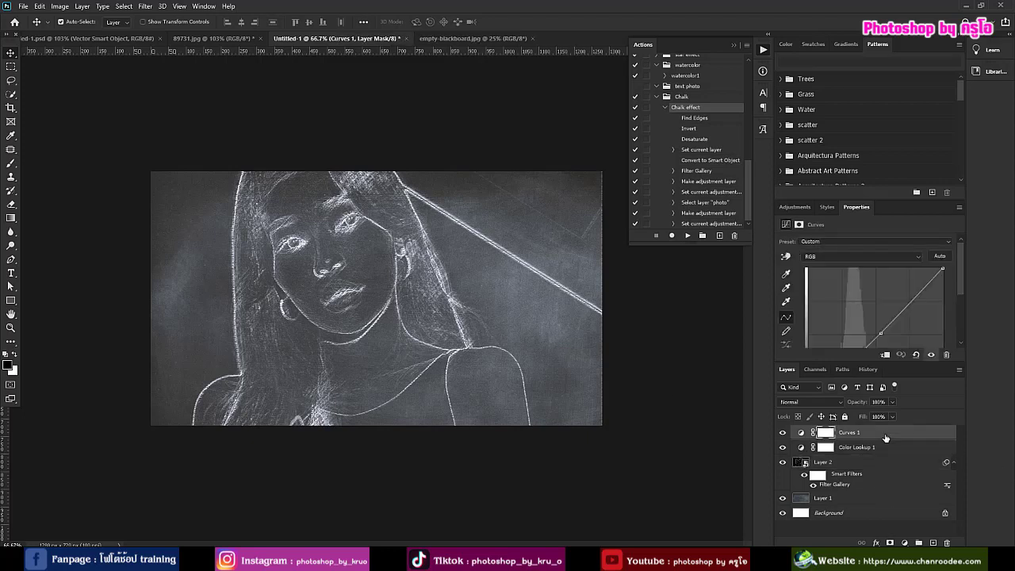
{"action": "left_click", "coordinate": [860, 485], "text": "shift"}
{"action": "key", "text": "Delete"}
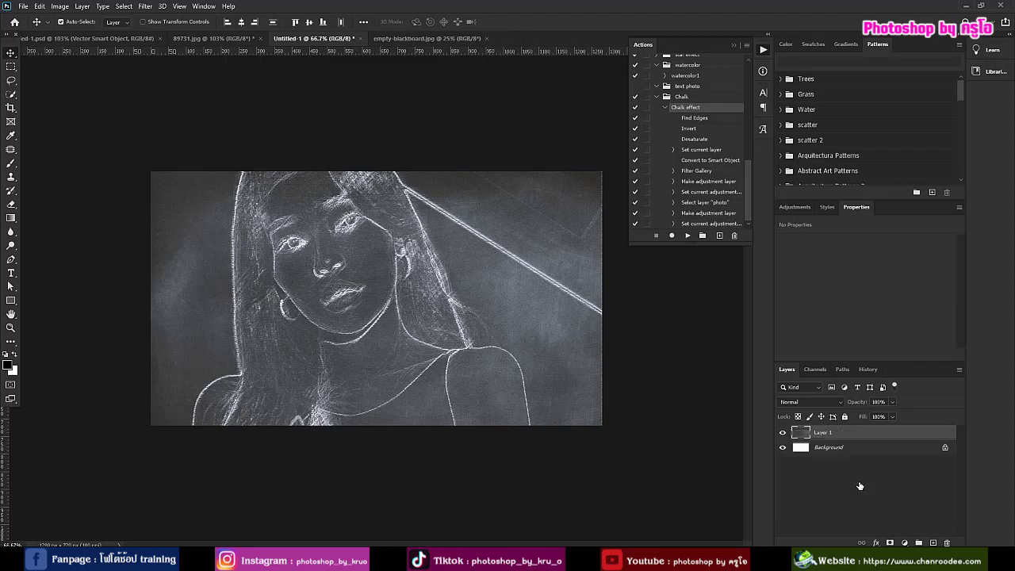
- Check the image size of the 89731.jpg portrait
{"action": "left_click", "coordinate": [184, 37]}
{"action": "left_click", "coordinate": [62, 8]}
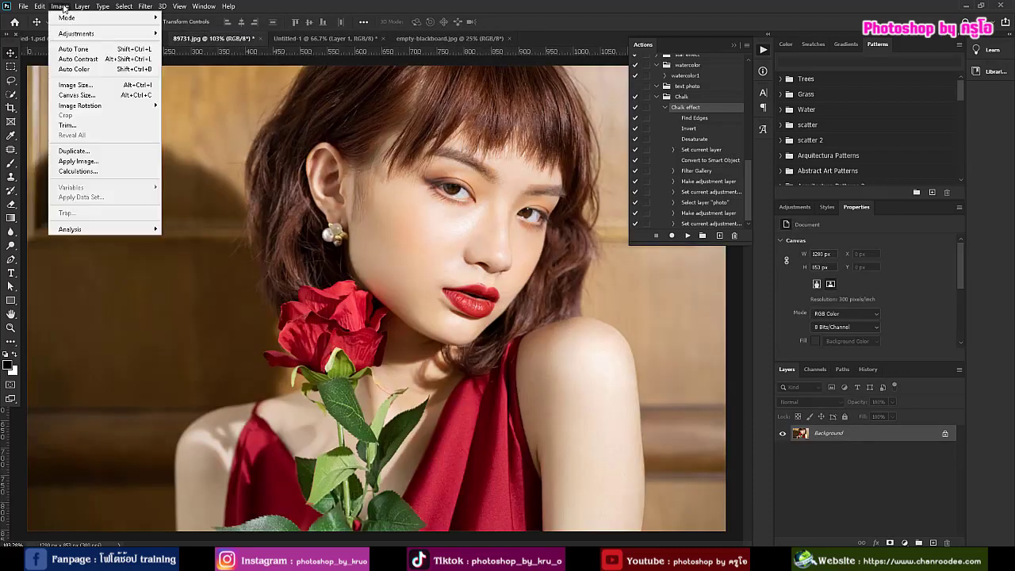
{"action": "left_click", "coordinate": [83, 86]}
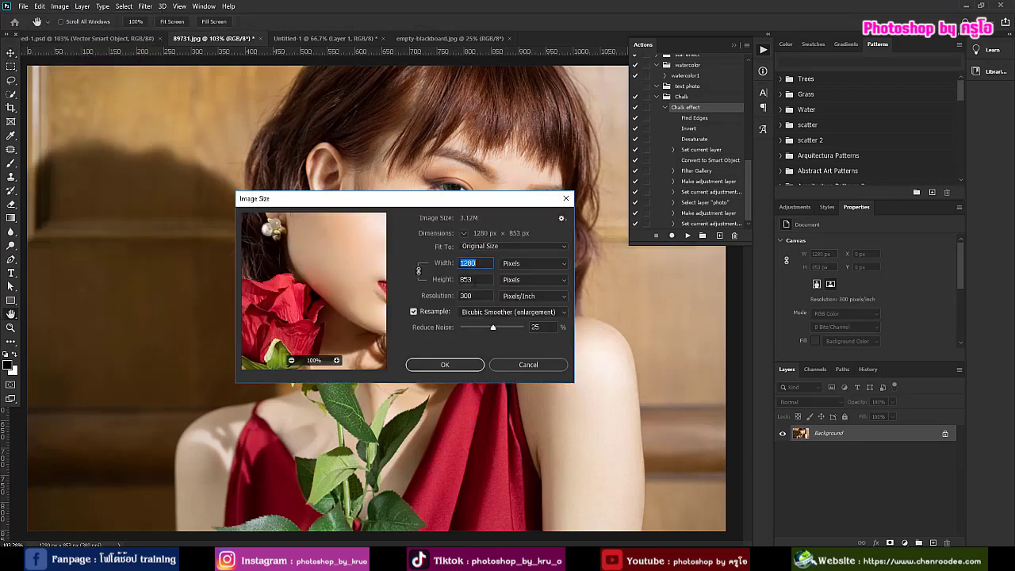
{"action": "left_click", "coordinate": [456, 364]}
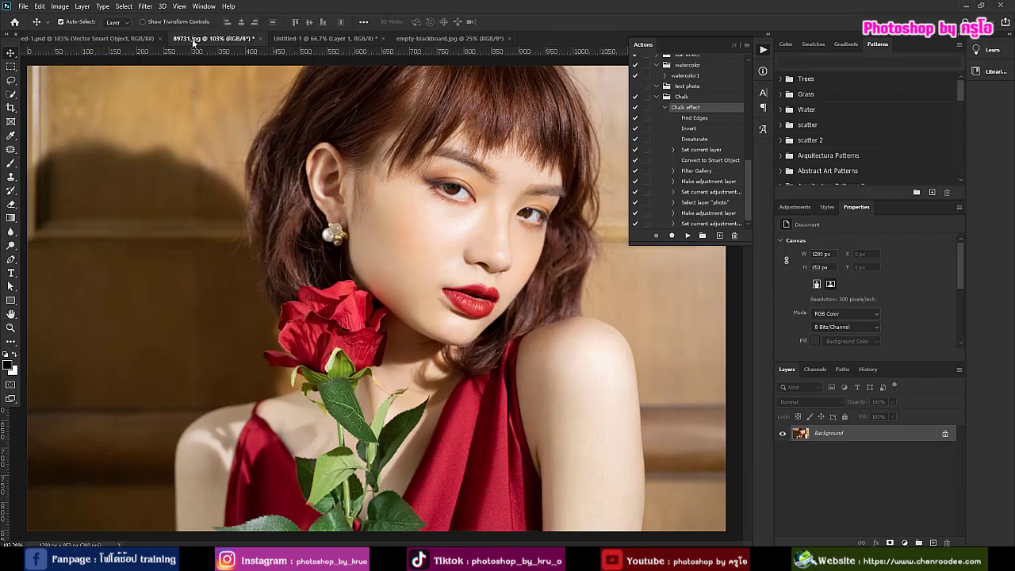
- Copy the 89731.jpg portrait into Untitled-1 above the blackboard layer and align it at X 0, Y 0 px
{"action": "left_click_drag", "start_coordinate": [192, 39], "coordinate": [415, 154]}
{"action": "left_click_drag", "start_coordinate": [292, 242], "coordinate": [285, 237]}
{"action": "left_click_drag", "start_coordinate": [473, 151], "coordinate": [494, 38]}
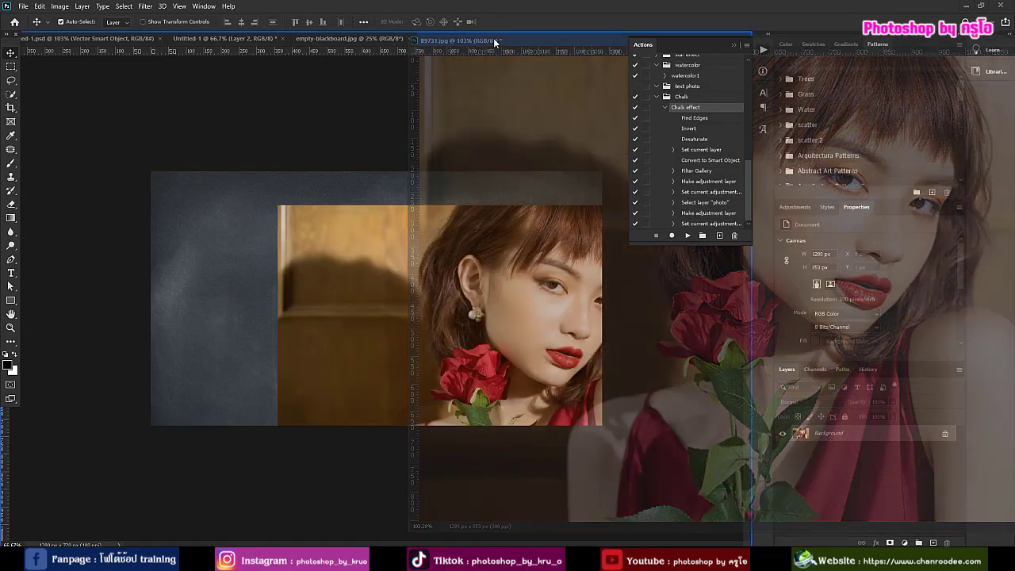
{"action": "left_click", "coordinate": [185, 41]}
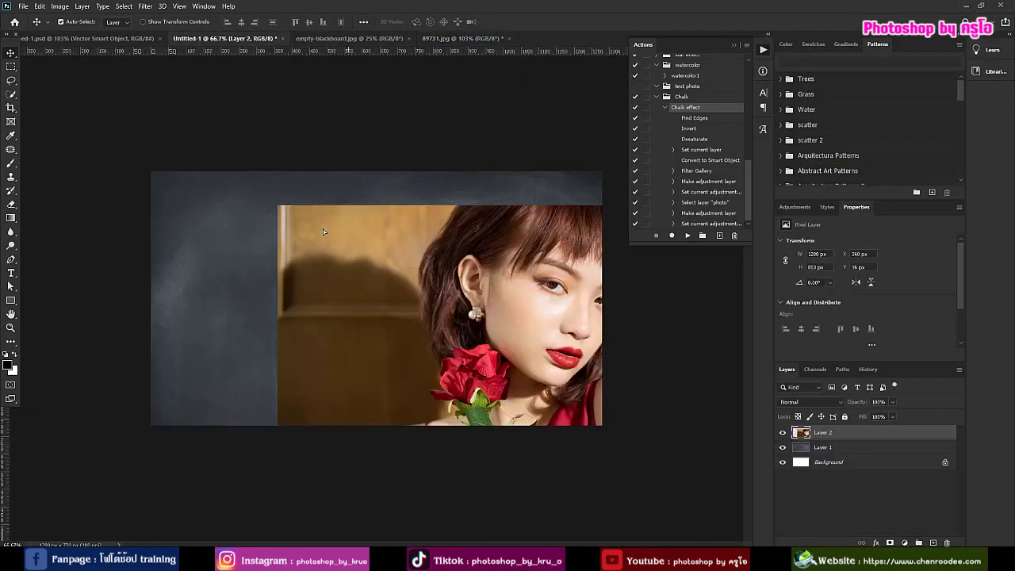
{"action": "left_click_drag", "start_coordinate": [344, 235], "coordinate": [217, 202]}
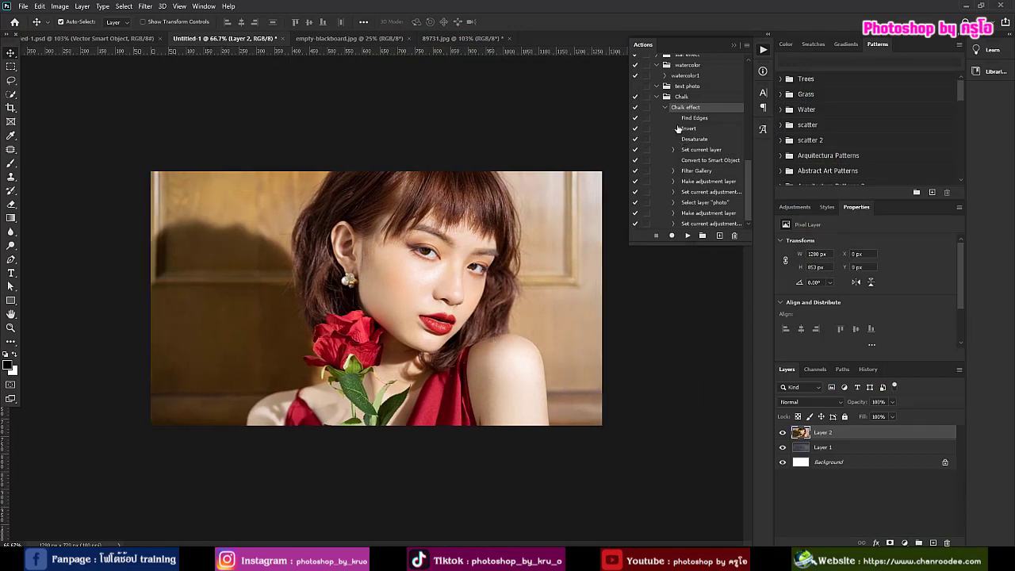
- Play the Chalk effect action on the new portrait layer, continuing past the unavailable Select command
{"action": "left_click", "coordinate": [686, 237]}
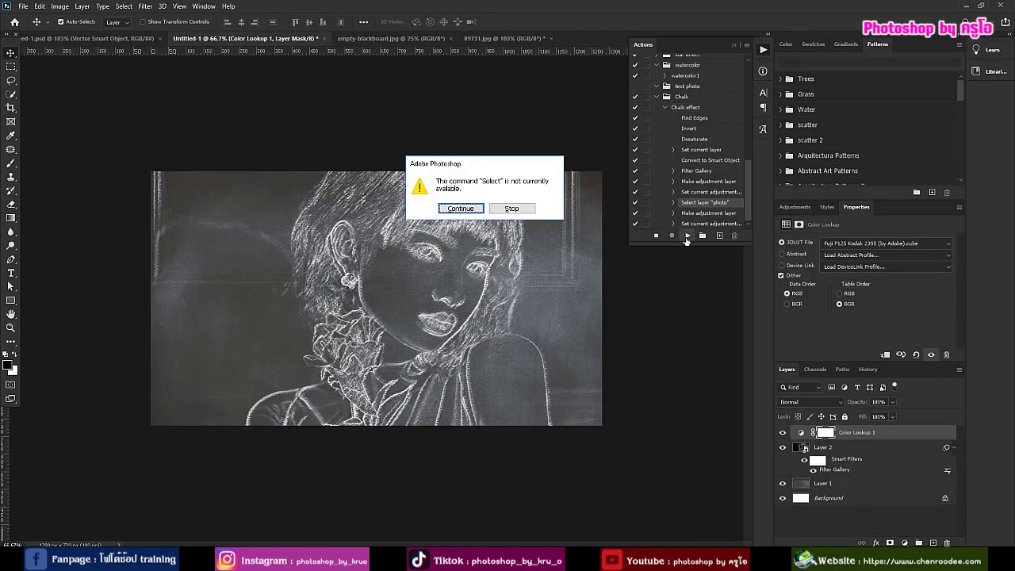
{"action": "left_click", "coordinate": [461, 208]}
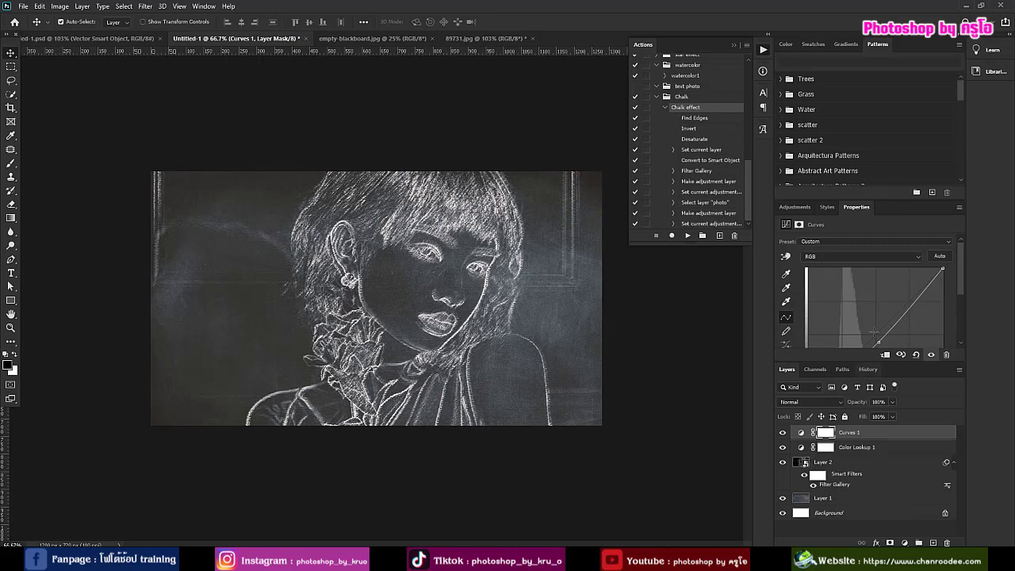
{"action": "scroll", "coordinate": [873, 331], "scroll_direction": "down", "scroll_amount": 2}
- Set the Color Lookup 1 layer's 3D LUT to Kodak 5205 Fuji 3510 (by Adobe).cube
{"action": "left_click", "coordinate": [851, 449]}
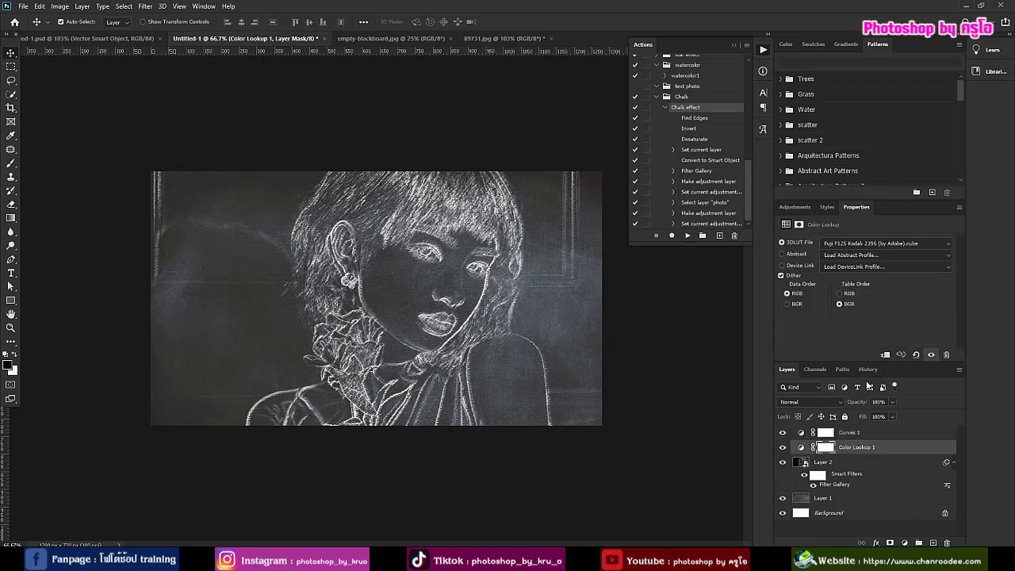
{"action": "left_click", "coordinate": [884, 244]}
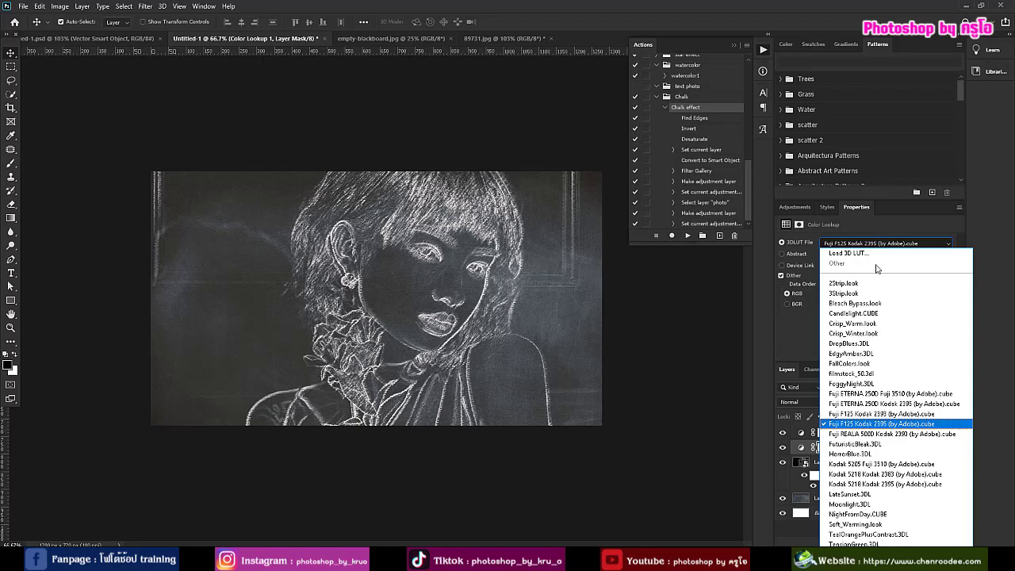
{"action": "left_click", "coordinate": [846, 465]}
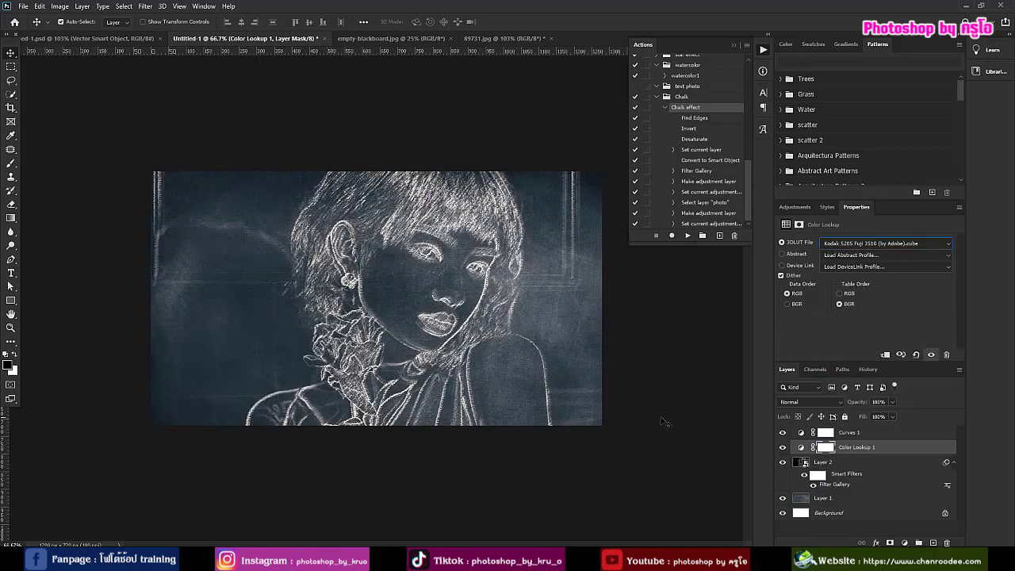
- Fine-tune the midtone point of the Curves 1 adjustment to darken the drawing slightly
{"action": "left_click", "coordinate": [802, 436]}
{"action": "scroll", "coordinate": [880, 277], "scroll_direction": "down", "scroll_amount": 1}
{"action": "left_click", "coordinate": [878, 275]}
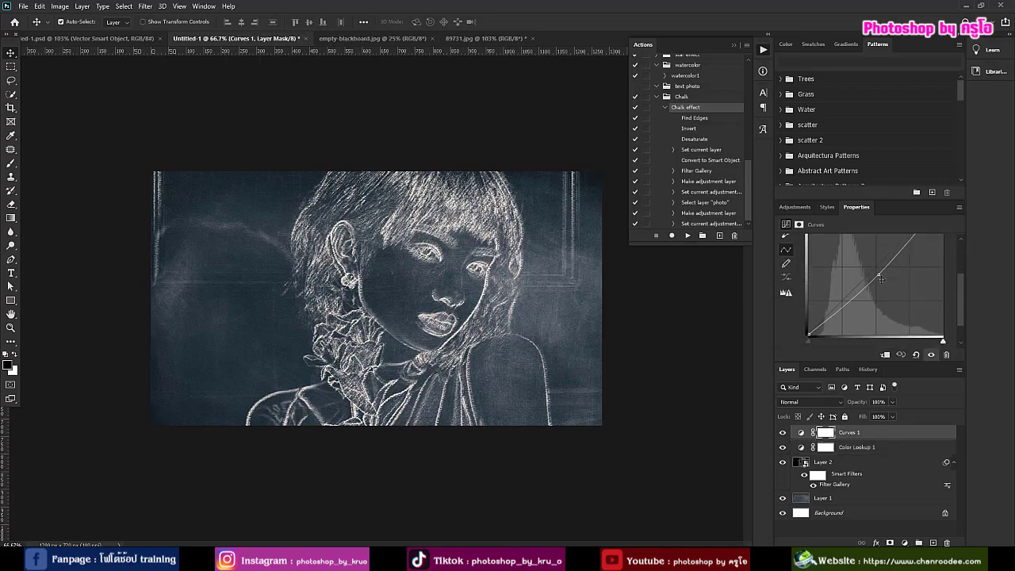
{"action": "mouse_move", "coordinate": [878, 275]}
{"action": "left_mouse_down"}
{"action": "mouse_move", "coordinate": [871, 267]}
{"action": "mouse_move", "coordinate": [881, 276]}
{"action": "left_mouse_up"}
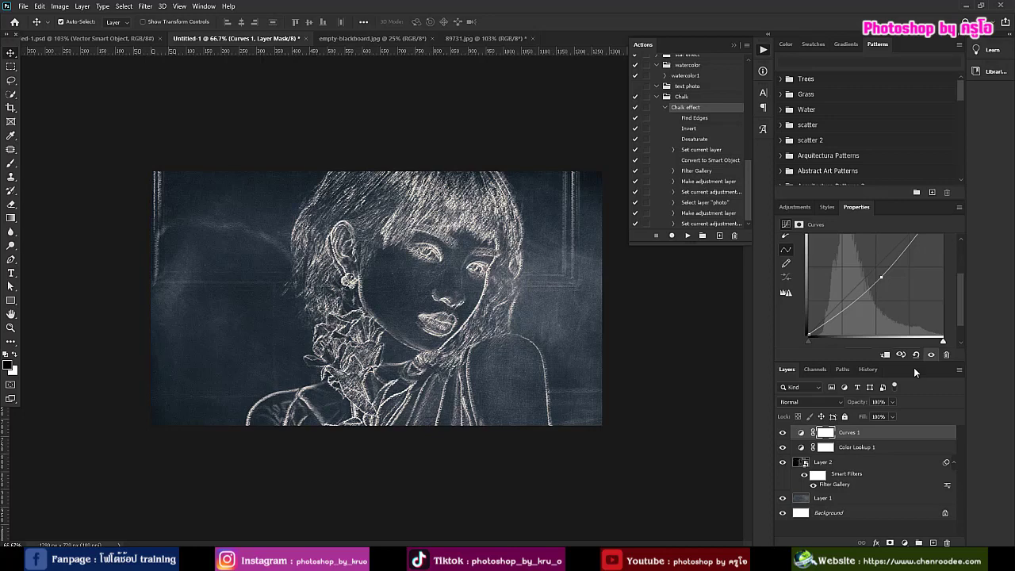
- Edit Layer 2's Rough Pastels smart filter, setting Stroke Length to 6 and Stroke Detail to 9
{"action": "left_click", "coordinate": [848, 490]}
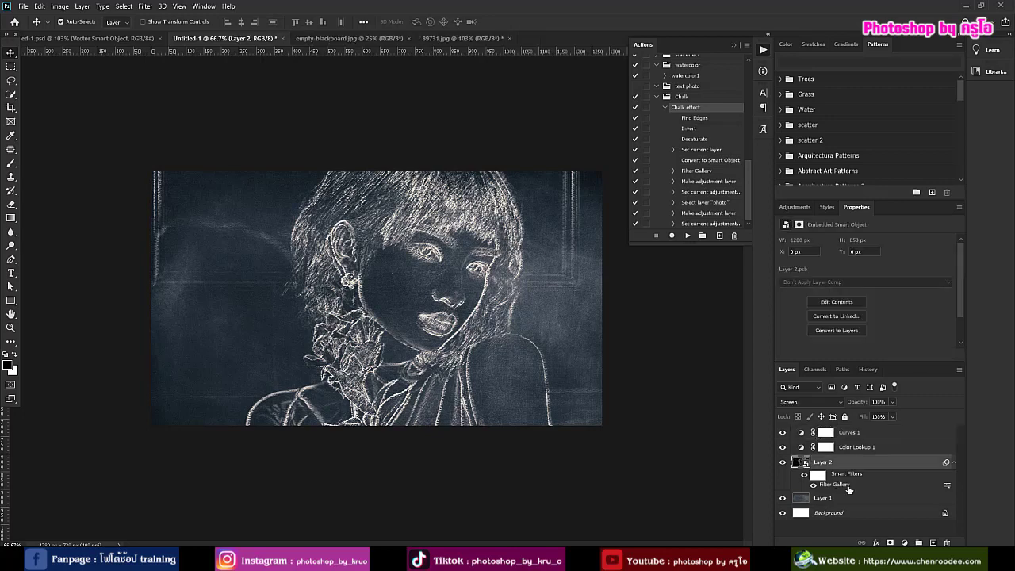
{"action": "double_click", "coordinate": [841, 486]}
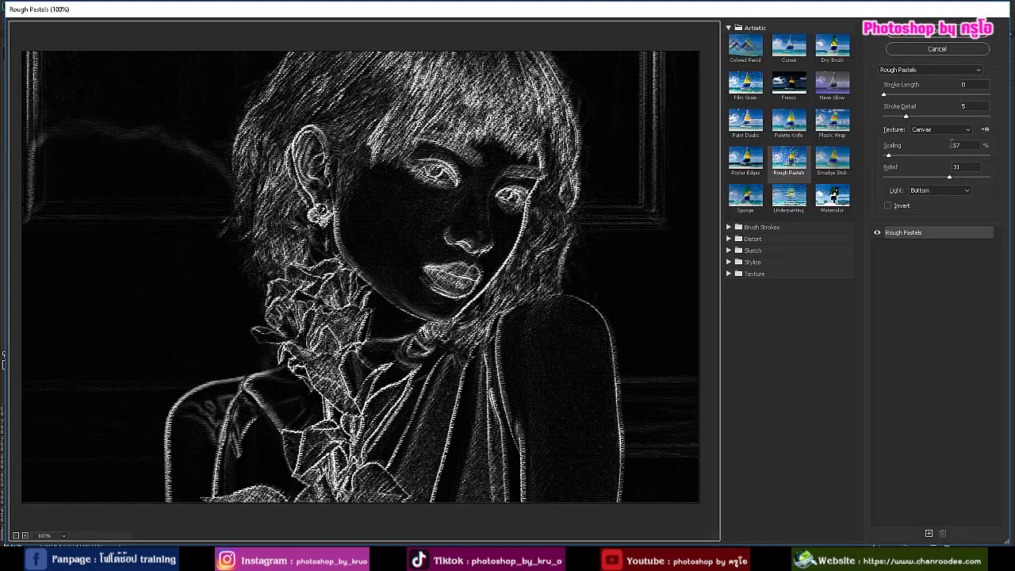
{"action": "left_click", "coordinate": [898, 95]}
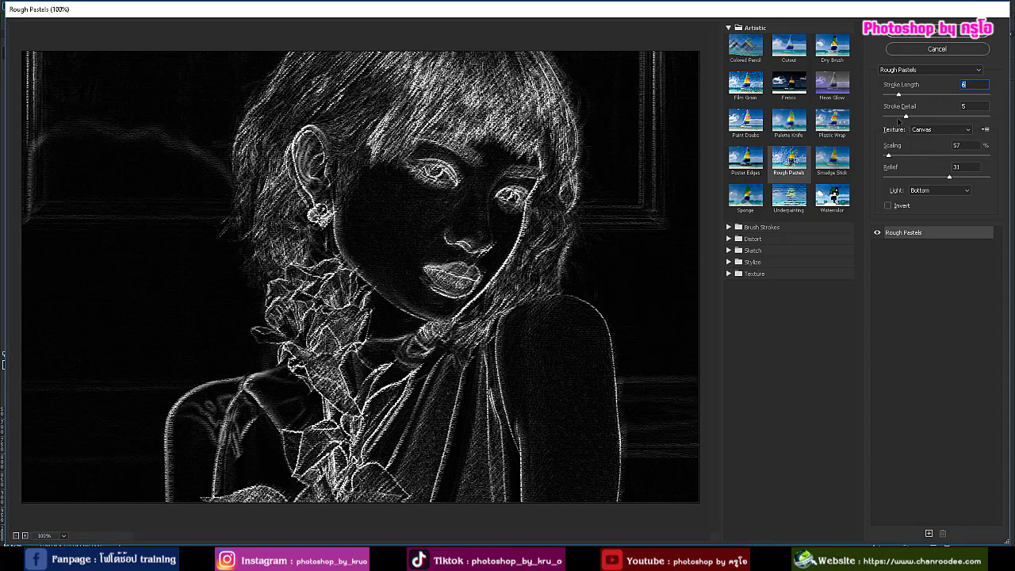
{"action": "left_click", "coordinate": [894, 116]}
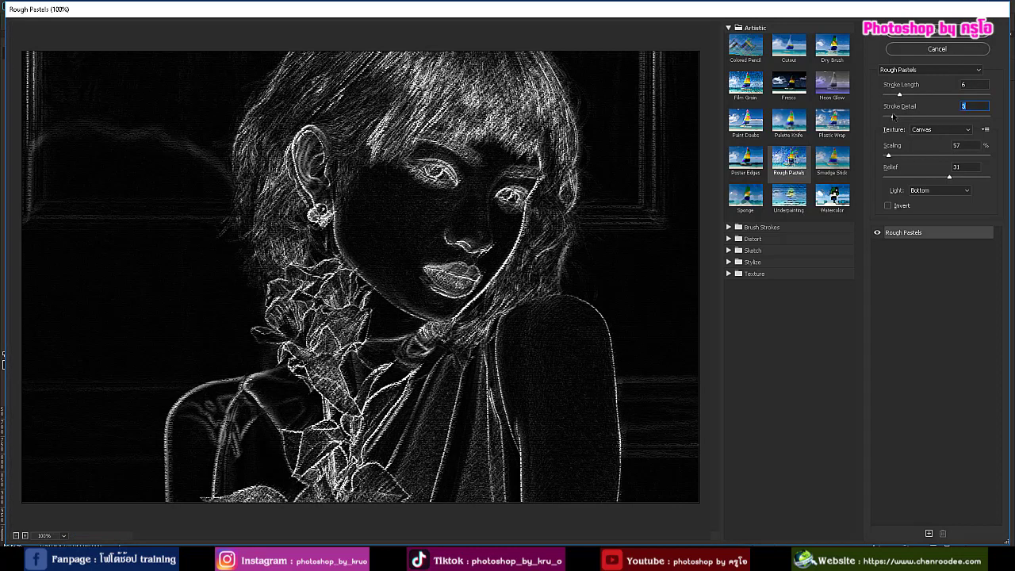
{"action": "key", "text": "Down"}
{"action": "left_click", "coordinate": [925, 118]}
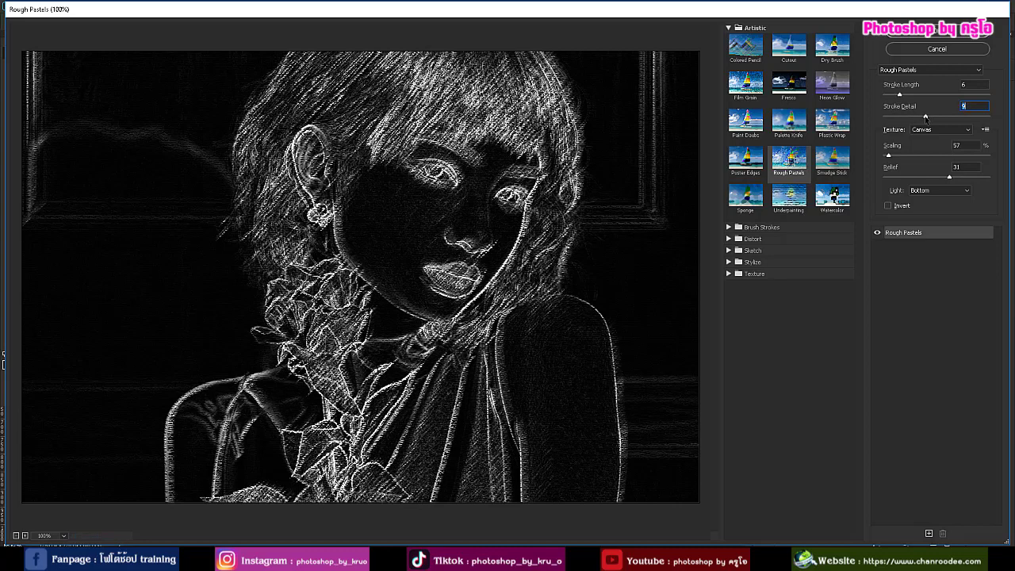
{"action": "left_click", "coordinate": [937, 32]}
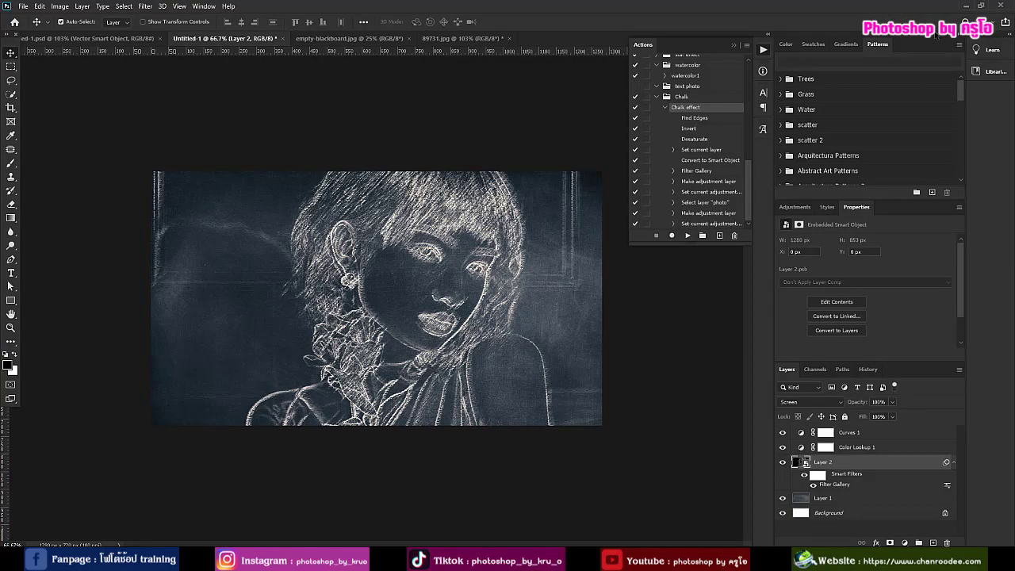